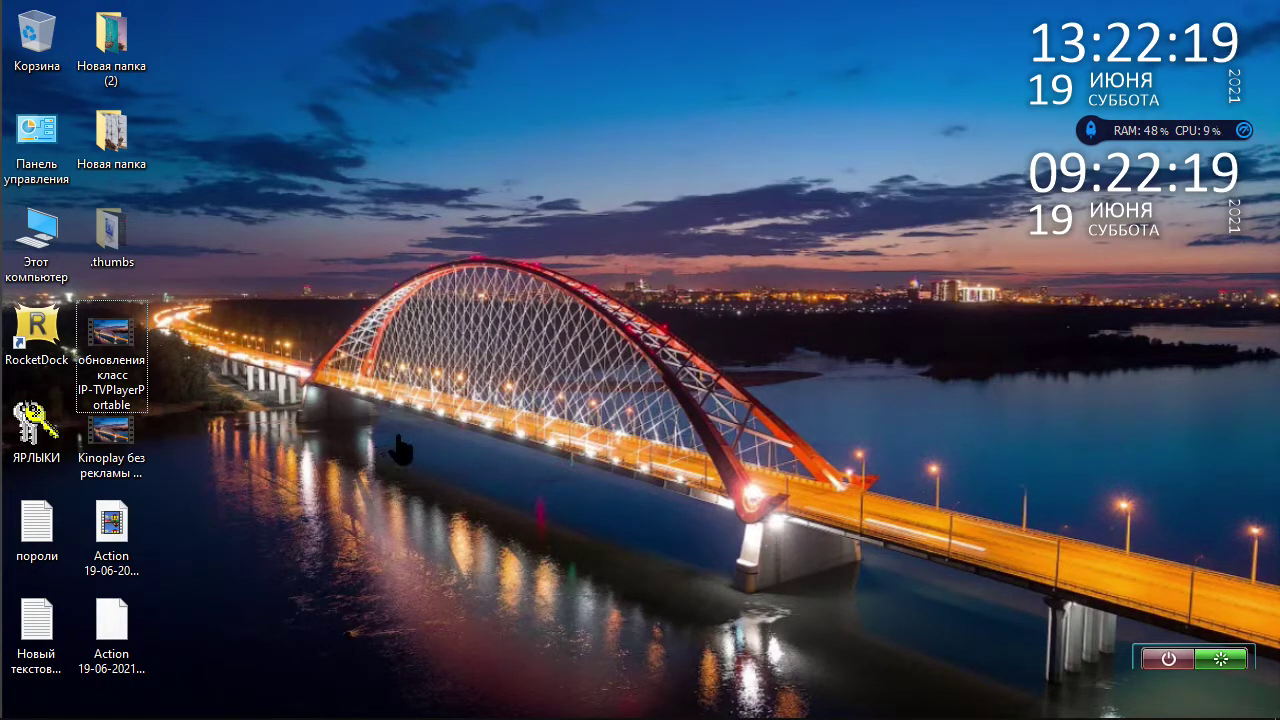
Check the contents of the ЯРЛЫКИ desktop folder and mark the folder as hidden (Скрытый), applying the change only to this folder
{"action": "double_click", "coordinate": [38, 435]}
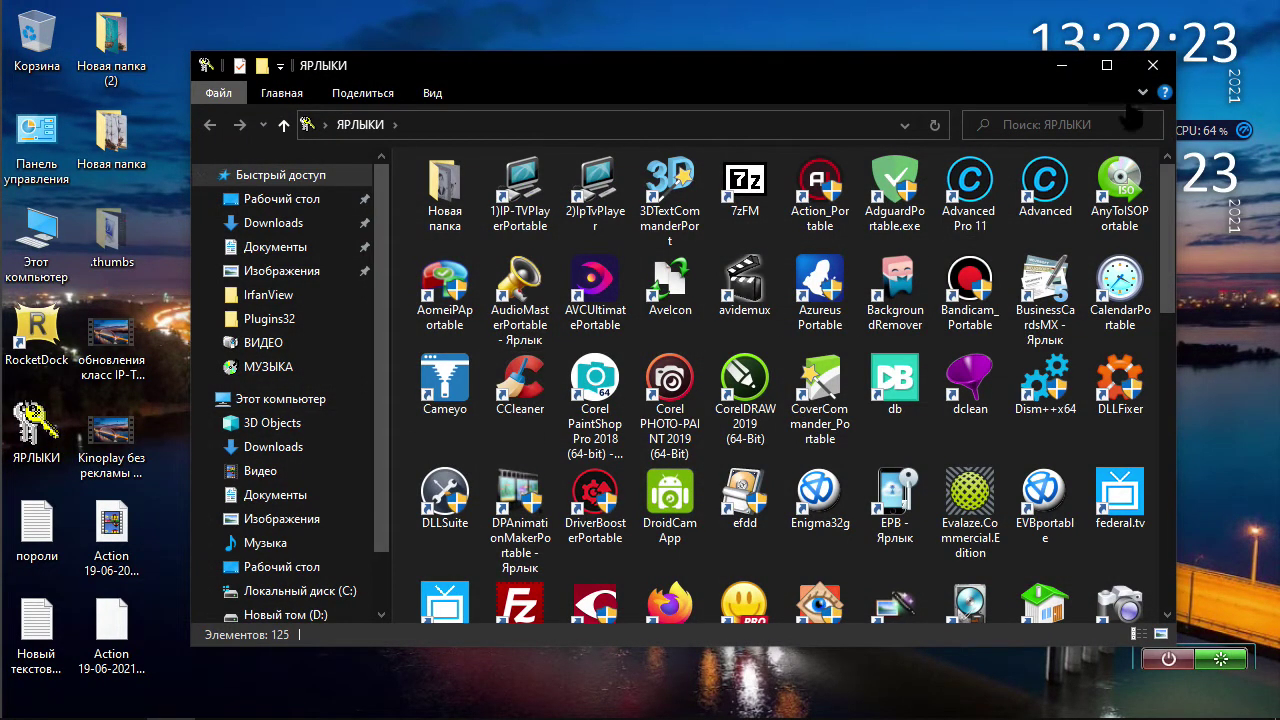
{"action": "left_click", "coordinate": [1153, 65]}
{"action": "right_click", "coordinate": [50, 450]}
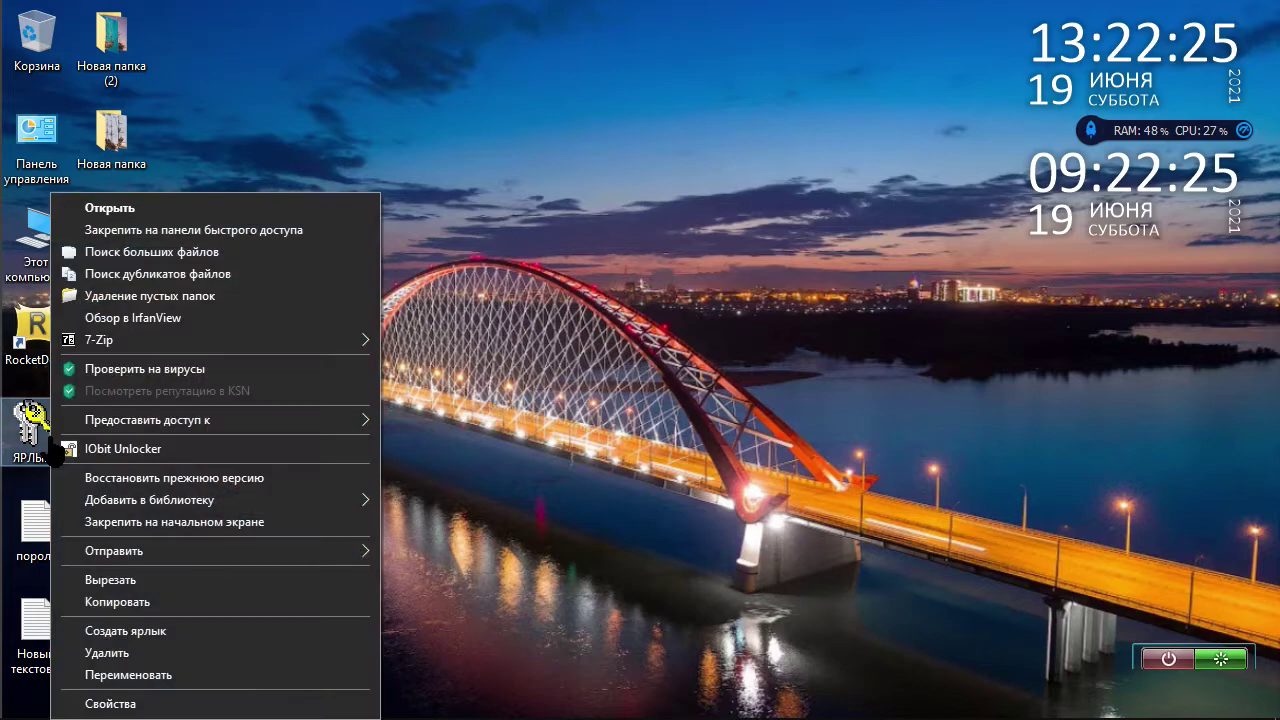
{"action": "left_click", "coordinate": [149, 703]}
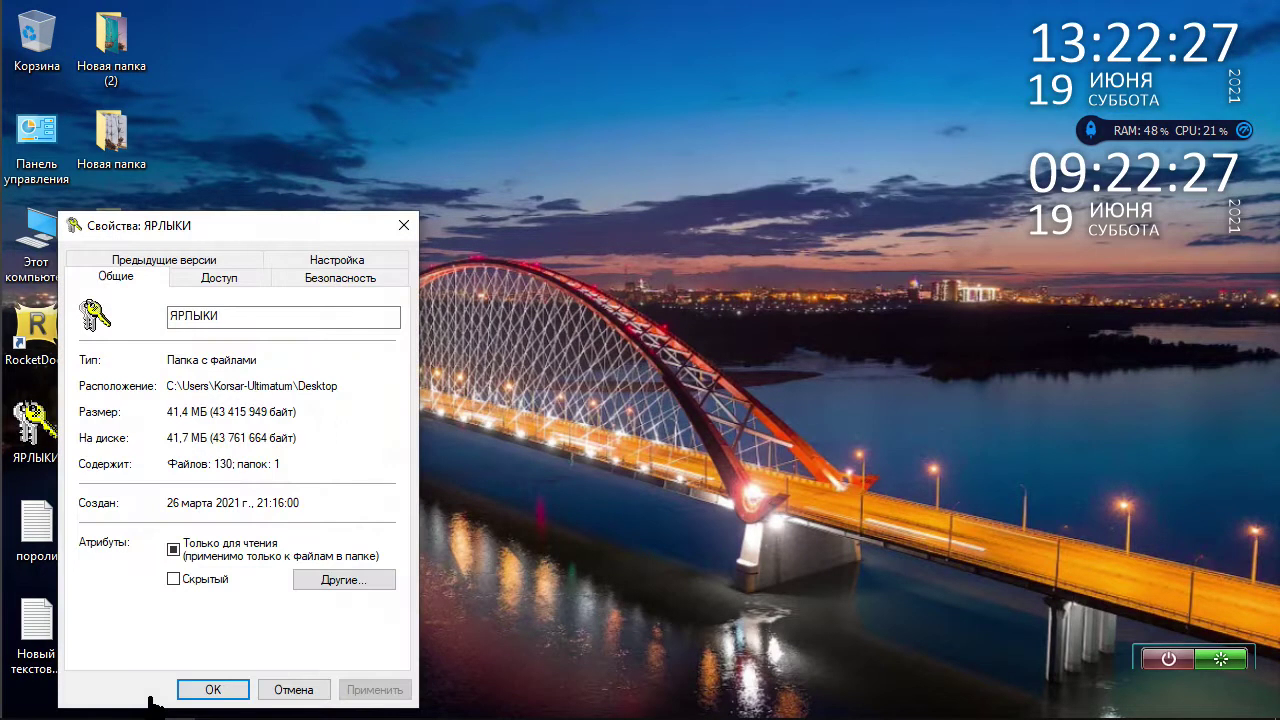
{"action": "left_click", "coordinate": [335, 584]}
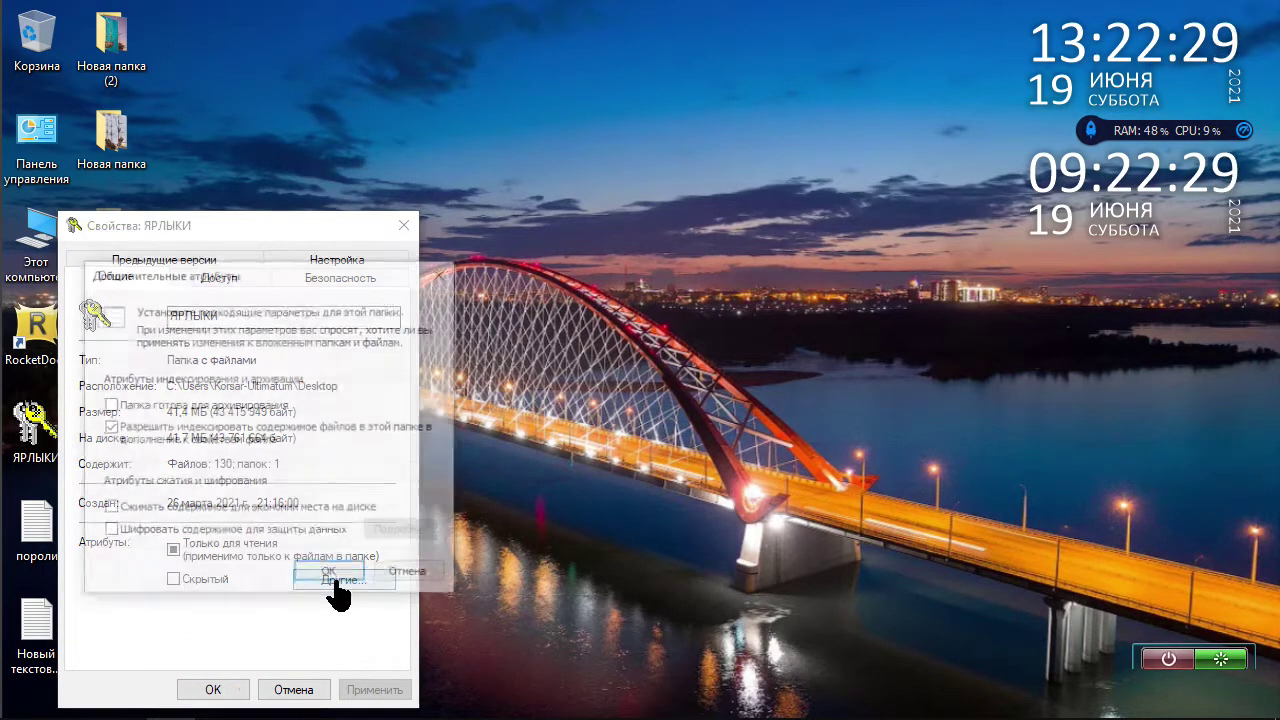
{"action": "left_click", "coordinate": [400, 578]}
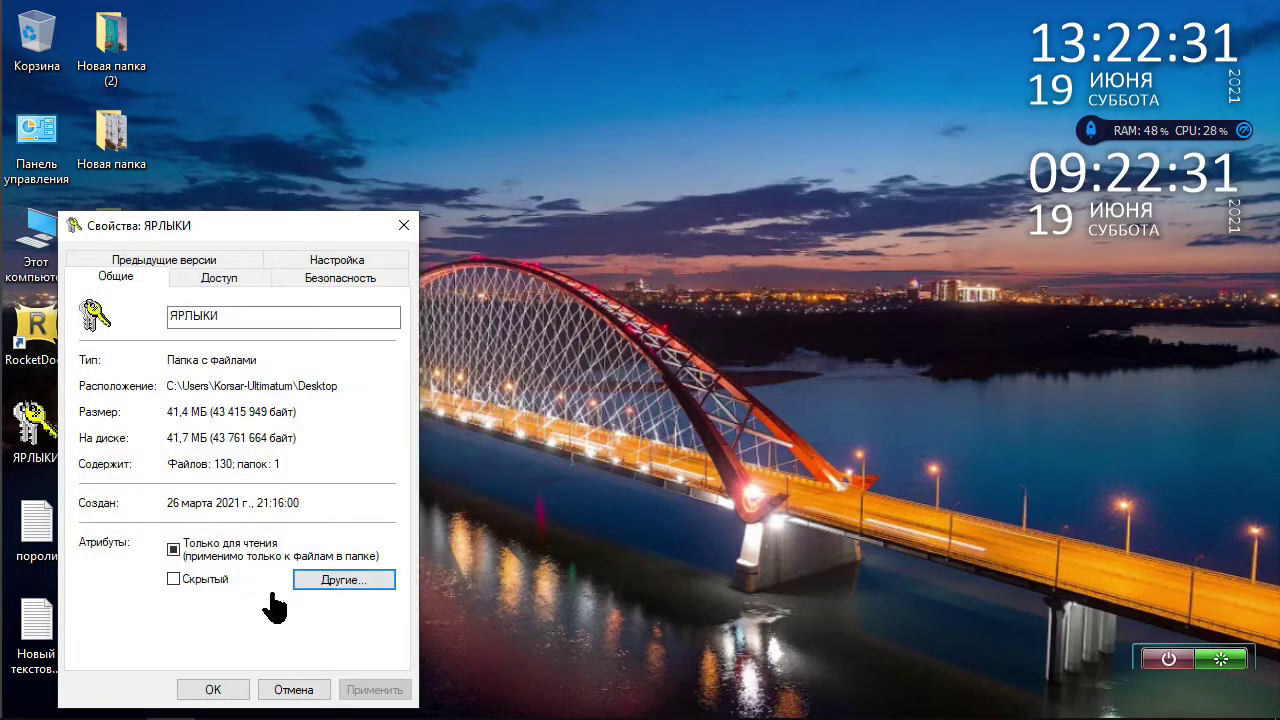
{"action": "left_click", "coordinate": [174, 579]}
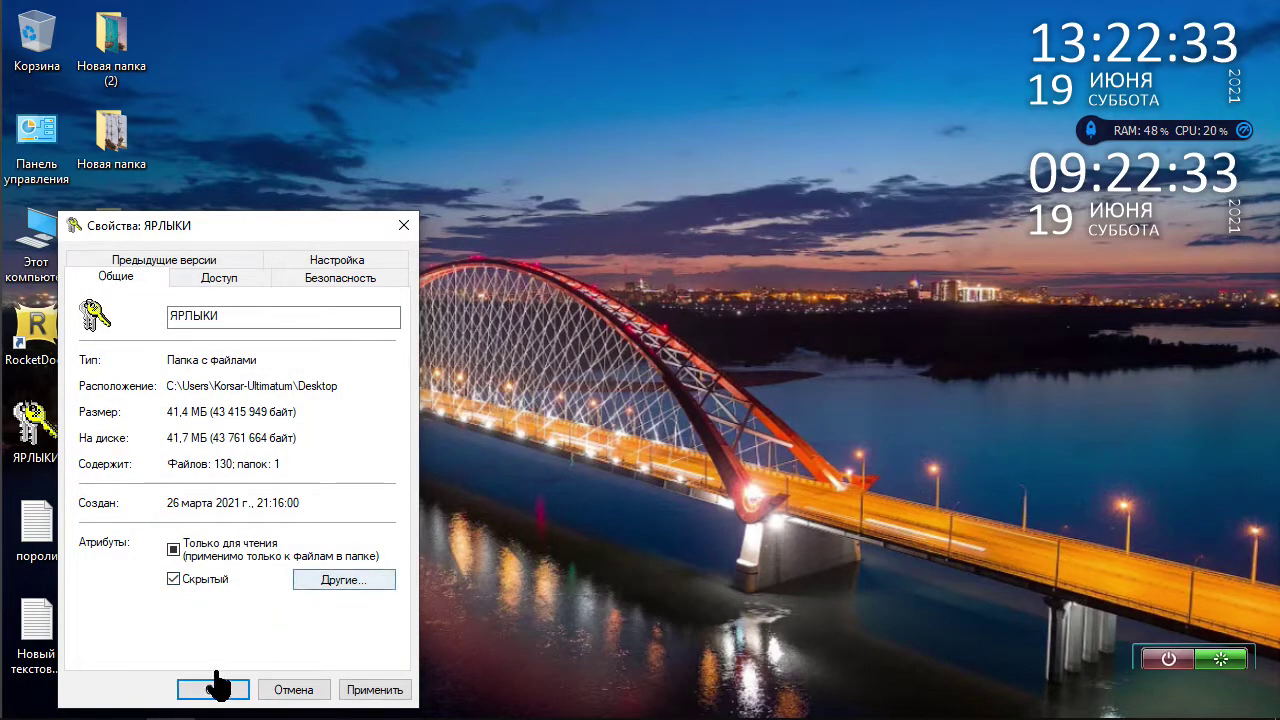
{"action": "left_click", "coordinate": [357, 690]}
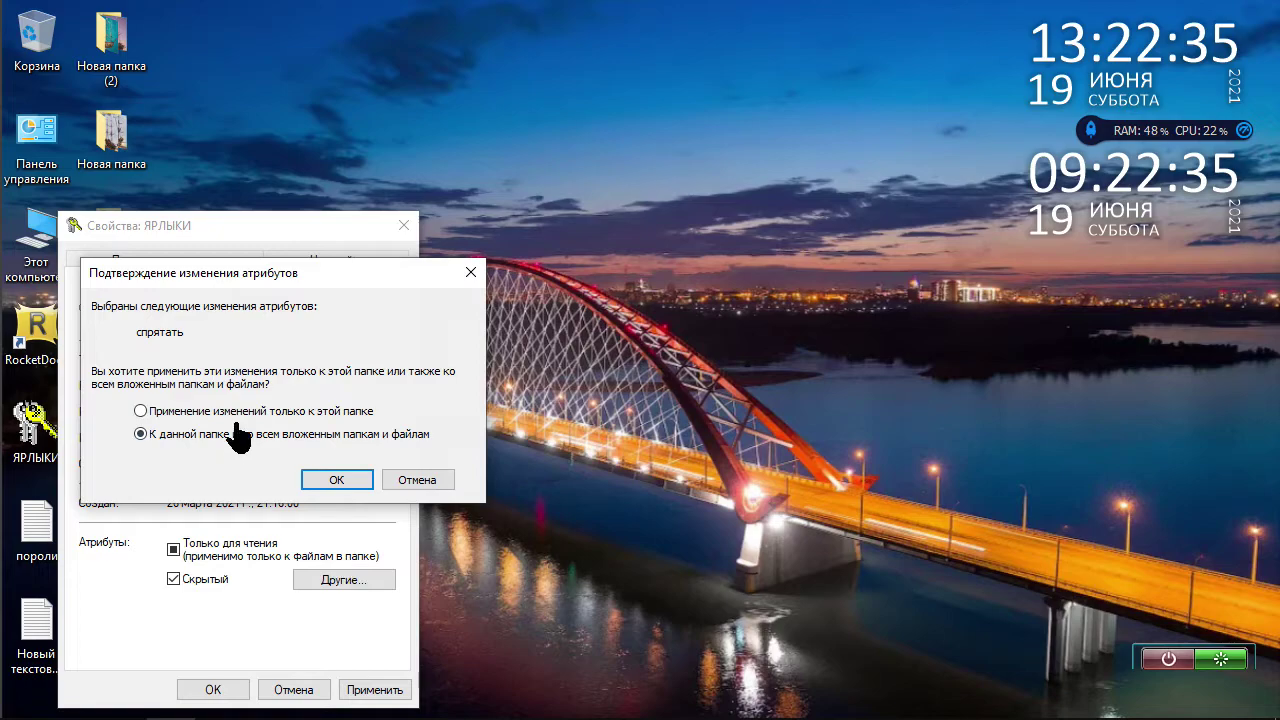
{"action": "left_click", "coordinate": [318, 482]}
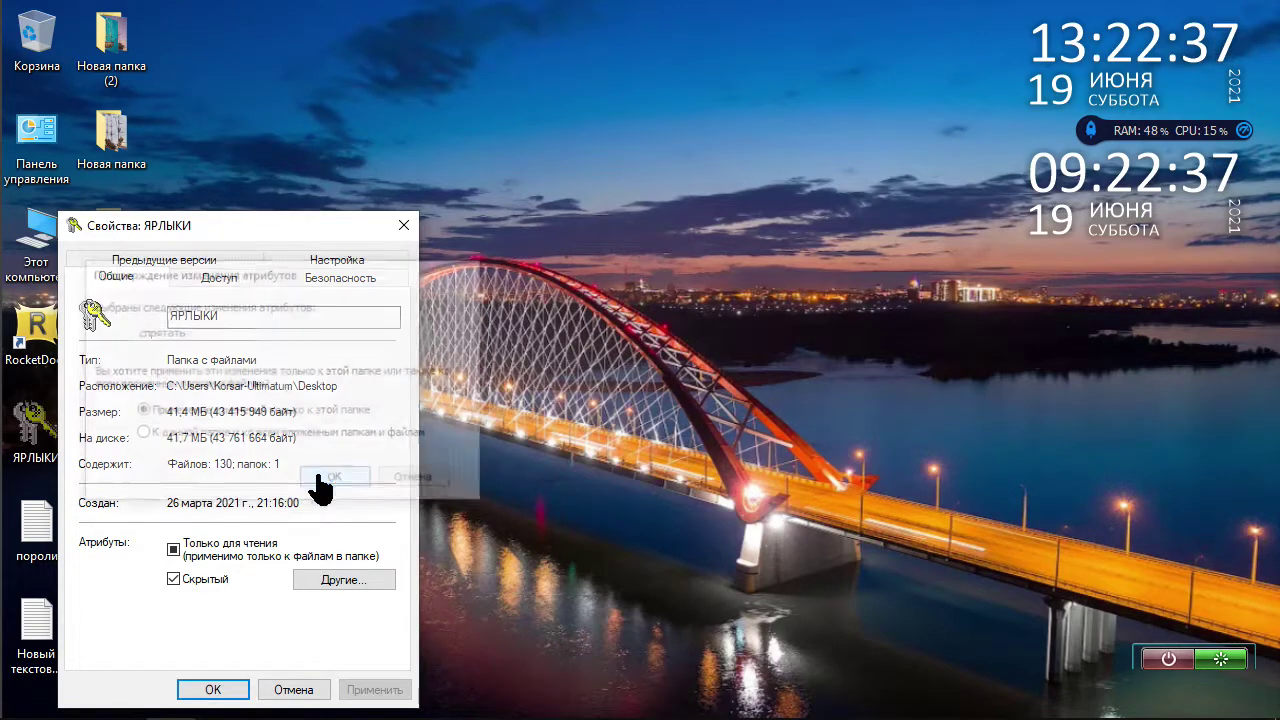
{"action": "left_click", "coordinate": [222, 688]}
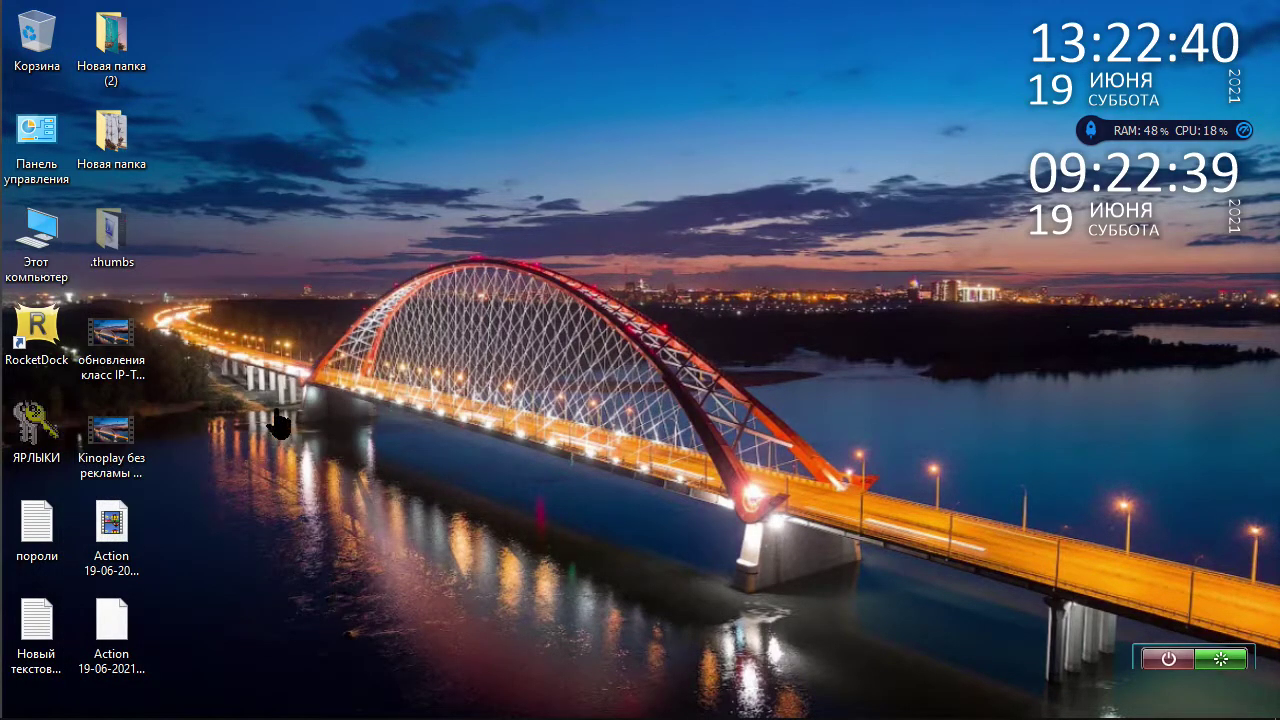
Turn off the display of hidden items (Скрытые элементы) in File Explorer and close the window
{"action": "double_click", "coordinate": [38, 242]}
{"action": "left_click", "coordinate": [598, 427]}
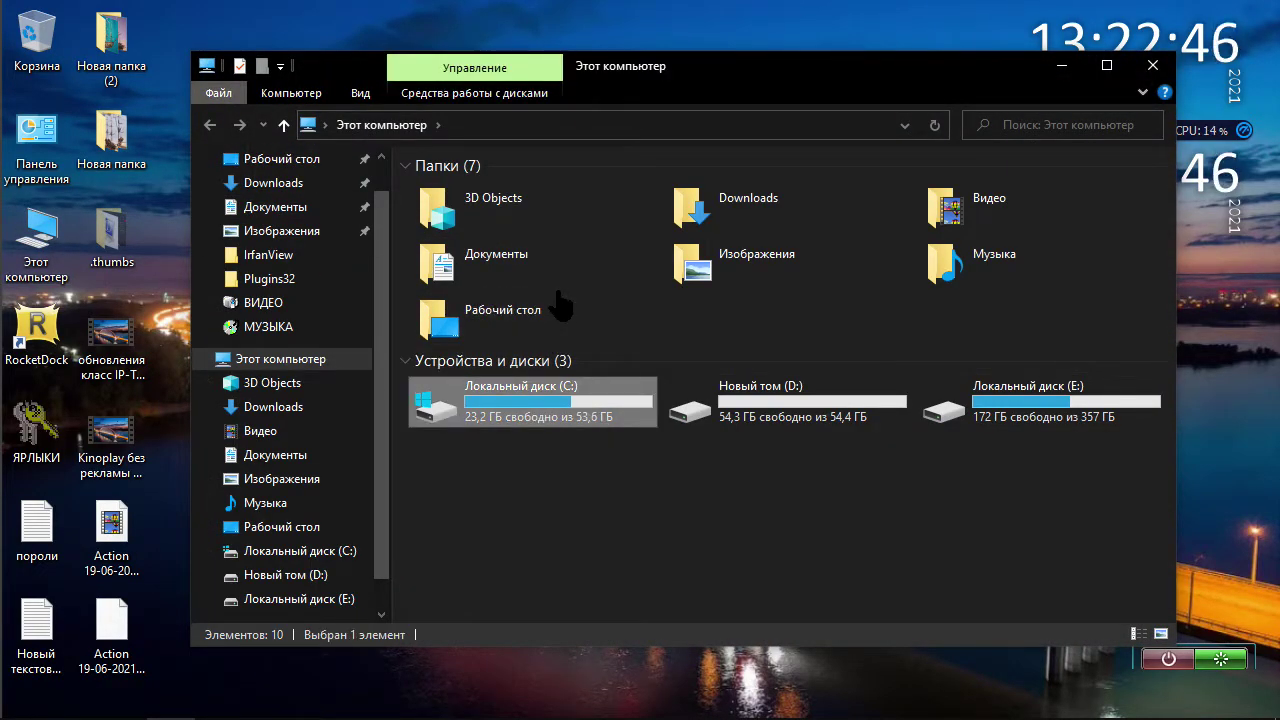
{"action": "left_click", "coordinate": [360, 93]}
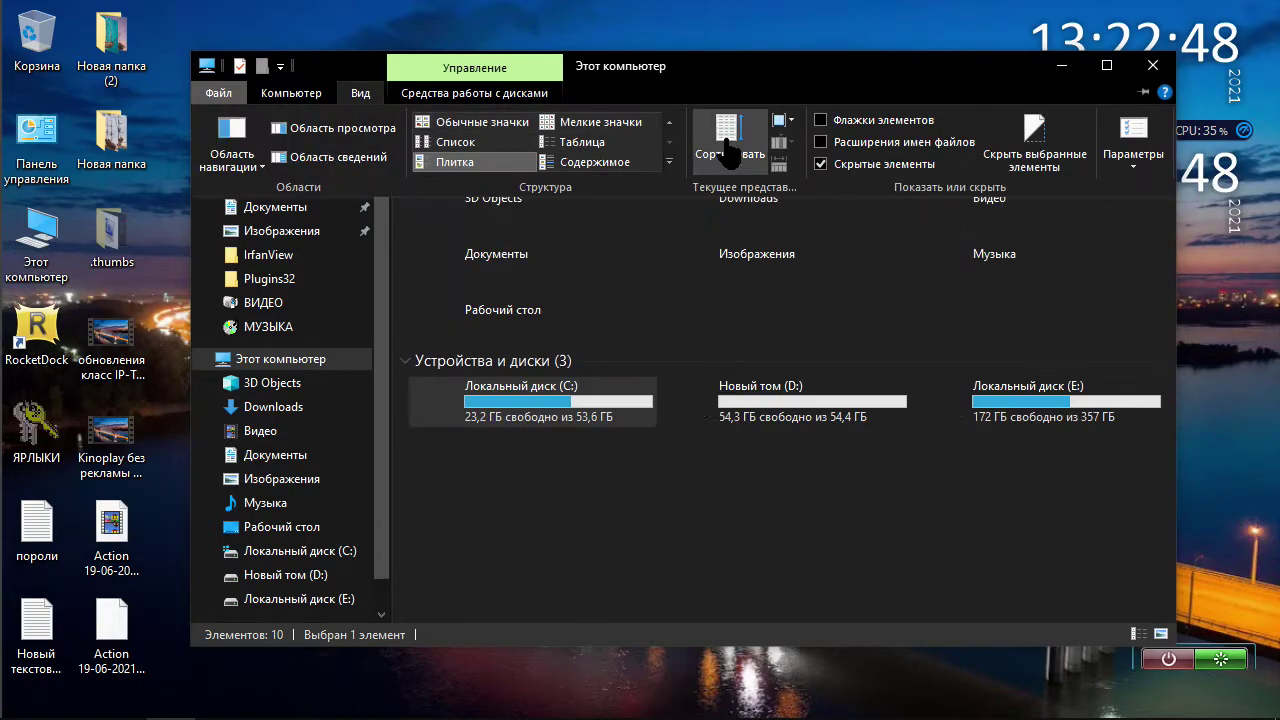
{"action": "left_click", "coordinate": [857, 200]}
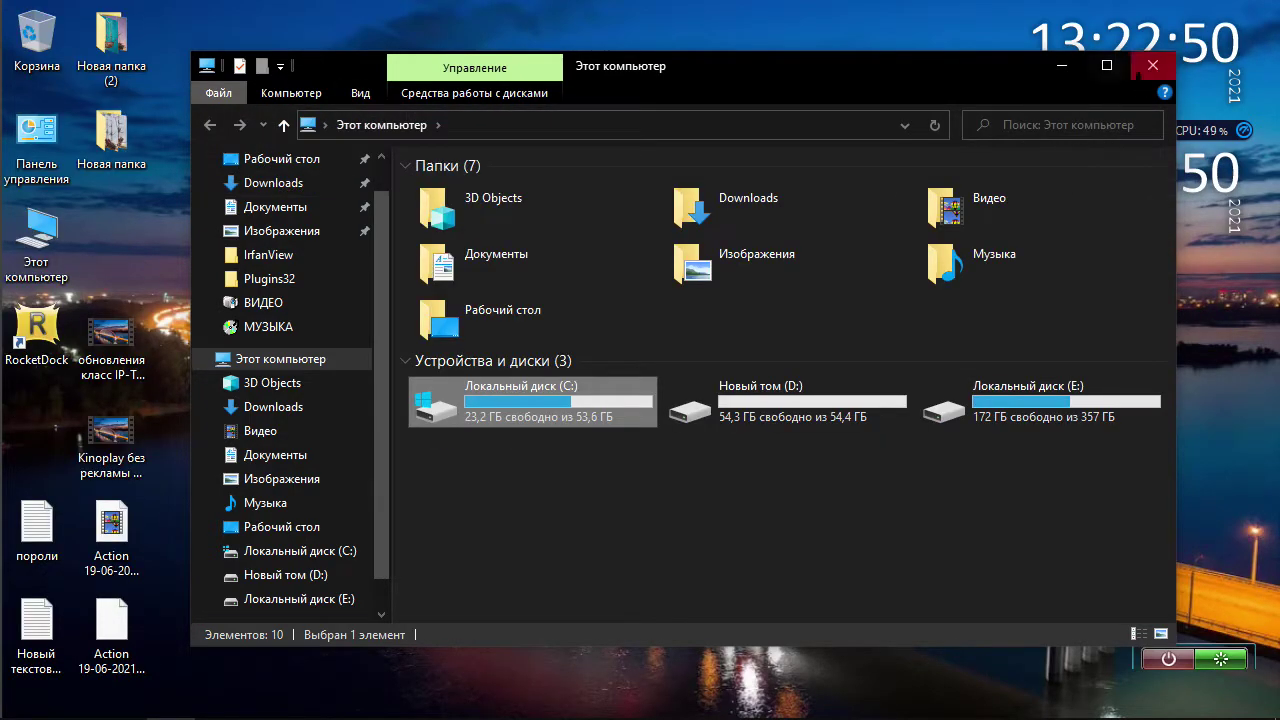
{"action": "left_click", "coordinate": [1150, 66]}
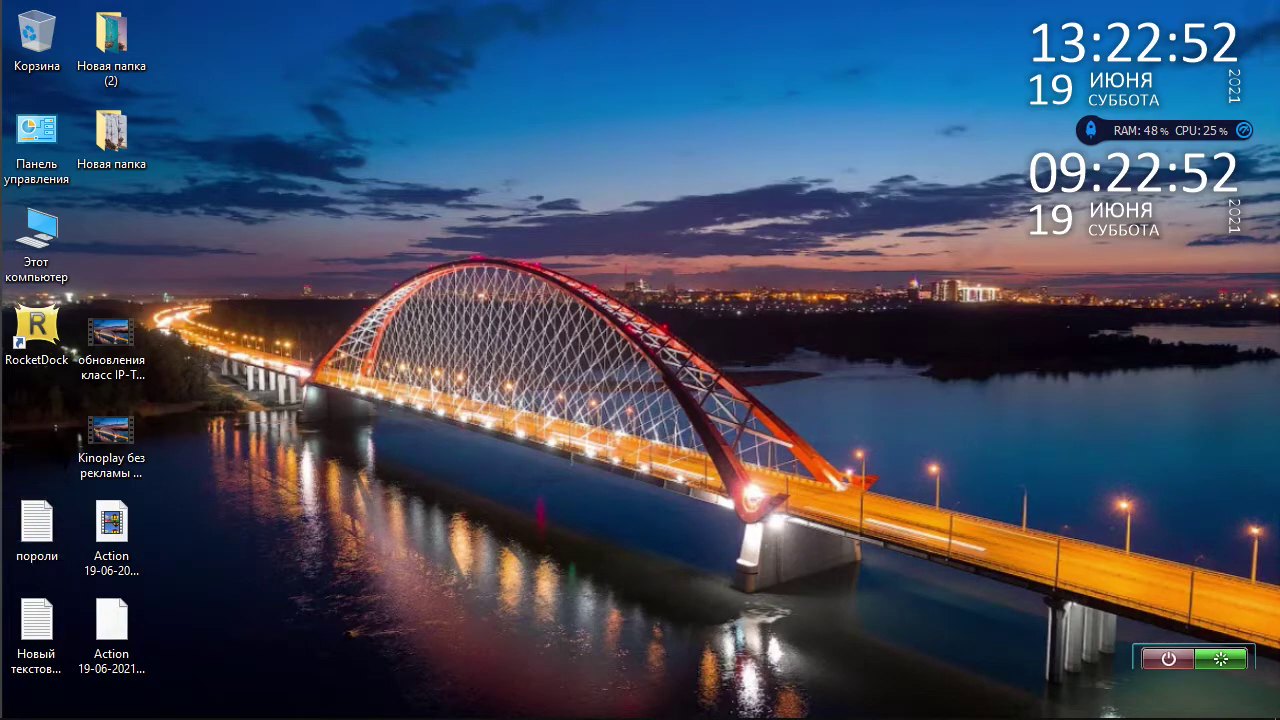
Move the пороли and Новый текстовый документ desktop icons up one place each to fill the gap under RocketDock
{"action": "left_click_drag", "start_coordinate": [37, 522], "coordinate": [37, 430]}
{"action": "left_click_drag", "start_coordinate": [37, 620], "coordinate": [37, 522]}
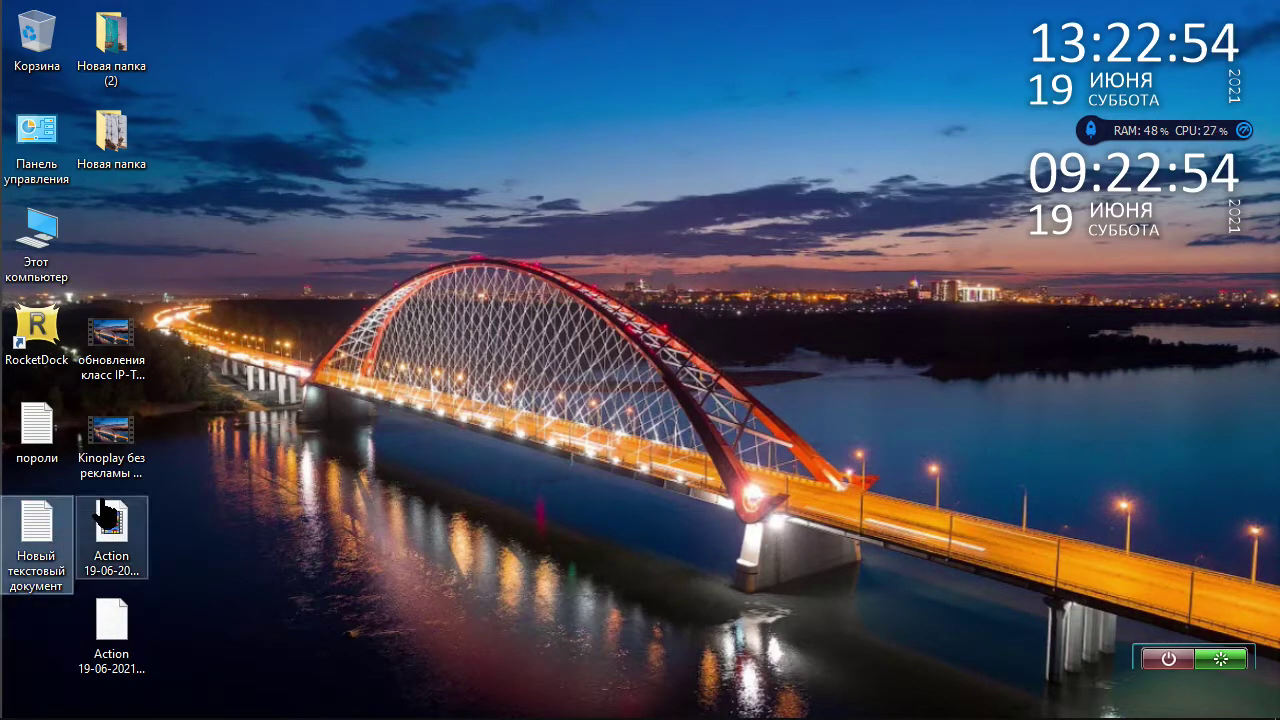
{"action": "left_click", "coordinate": [187, 510]}
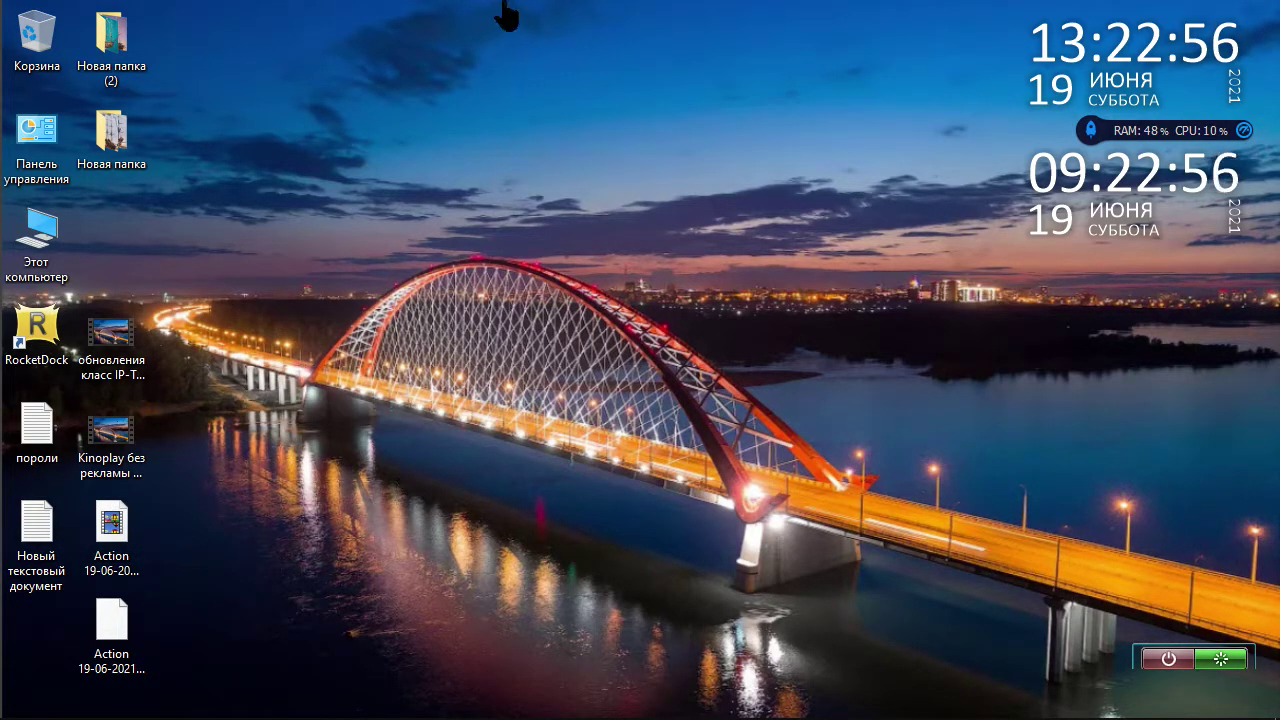
Launch YandexPortable from the dock, dismiss the Kerish Doctor warning about hidden files and close the browser
{"action": "mouse_move", "coordinate": [600, 30]}
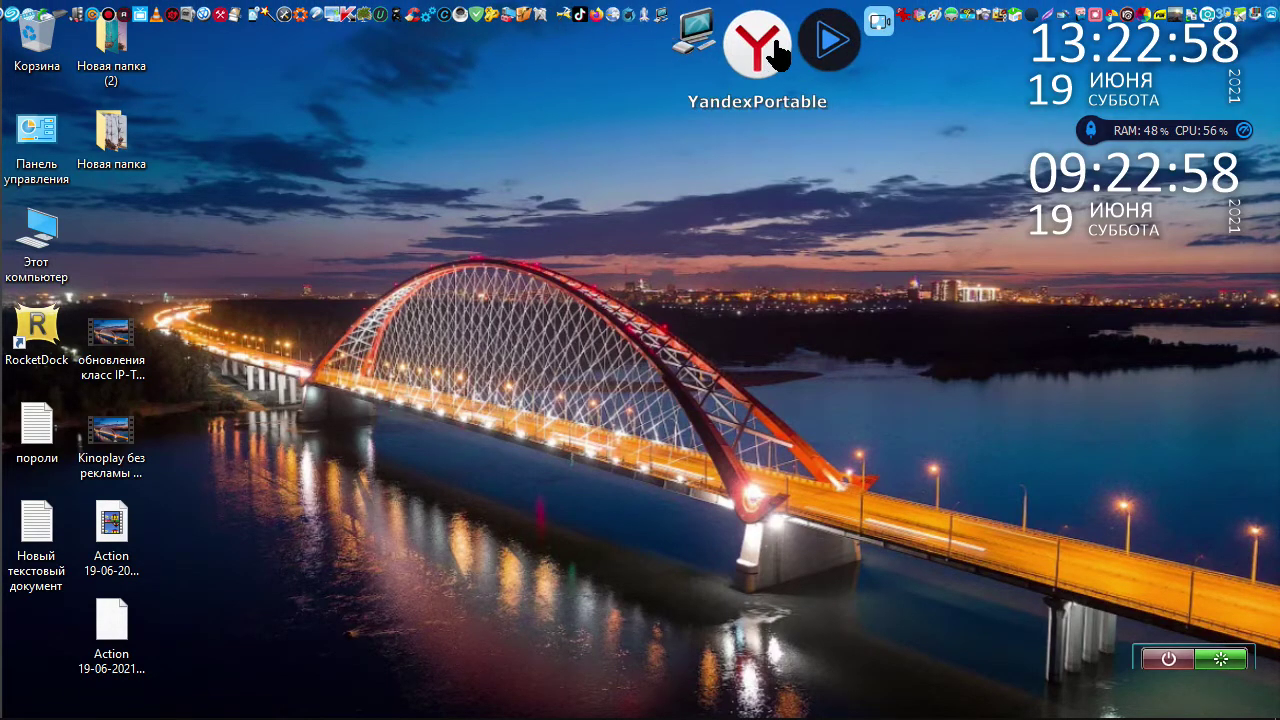
{"action": "left_click", "coordinate": [777, 55]}
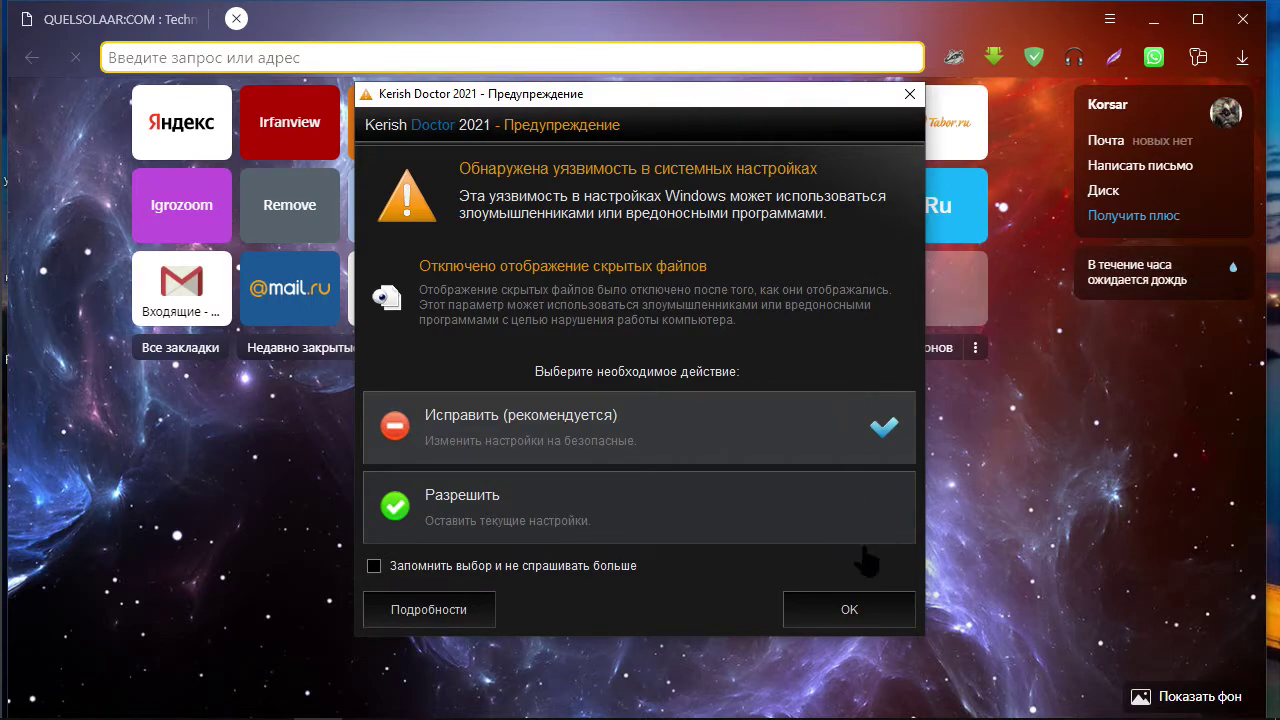
{"action": "left_click", "coordinate": [851, 610]}
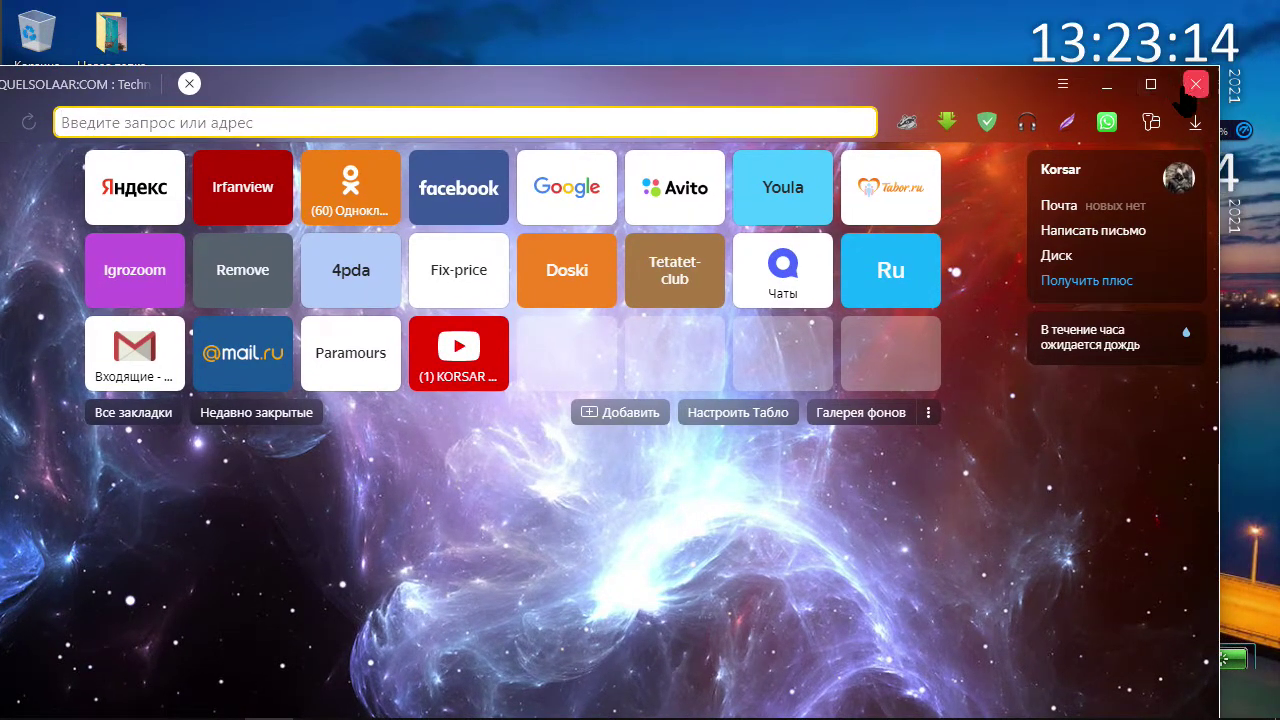
{"action": "left_click", "coordinate": [1192, 86]}
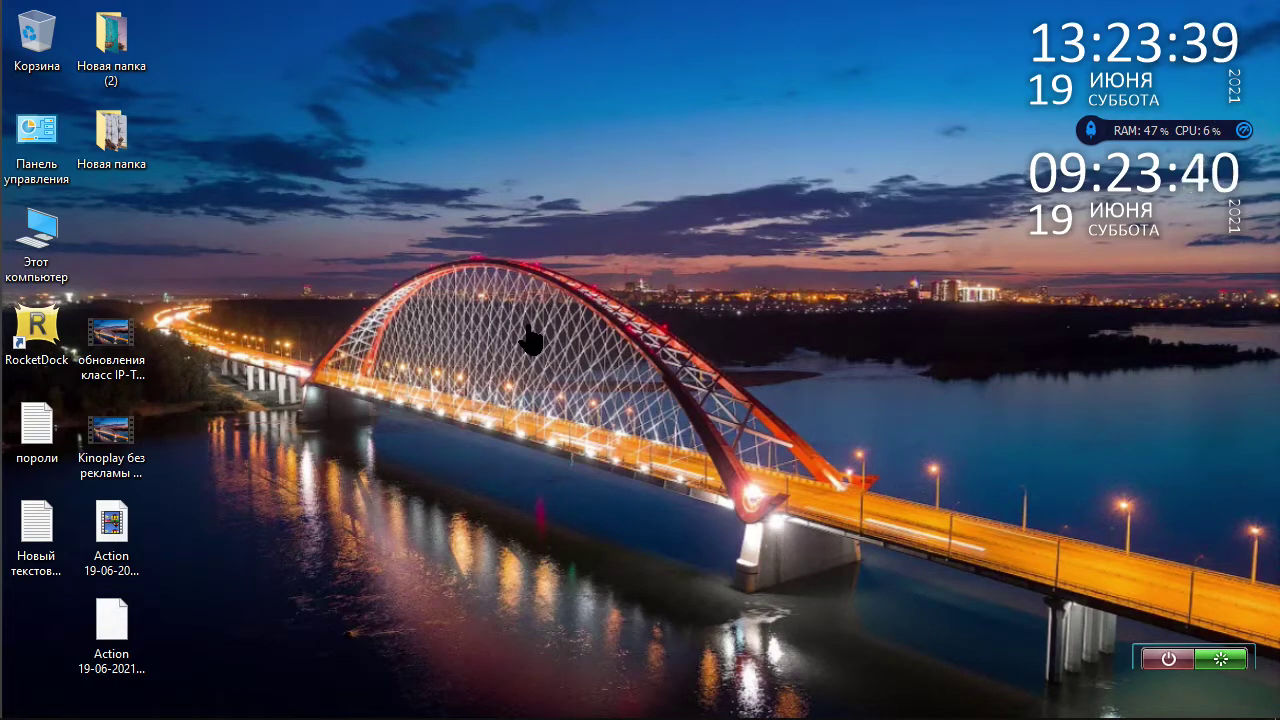
Open Все элементы панели управления from the dock, look over the list and close it
{"action": "mouse_move", "coordinate": [512, 18]}
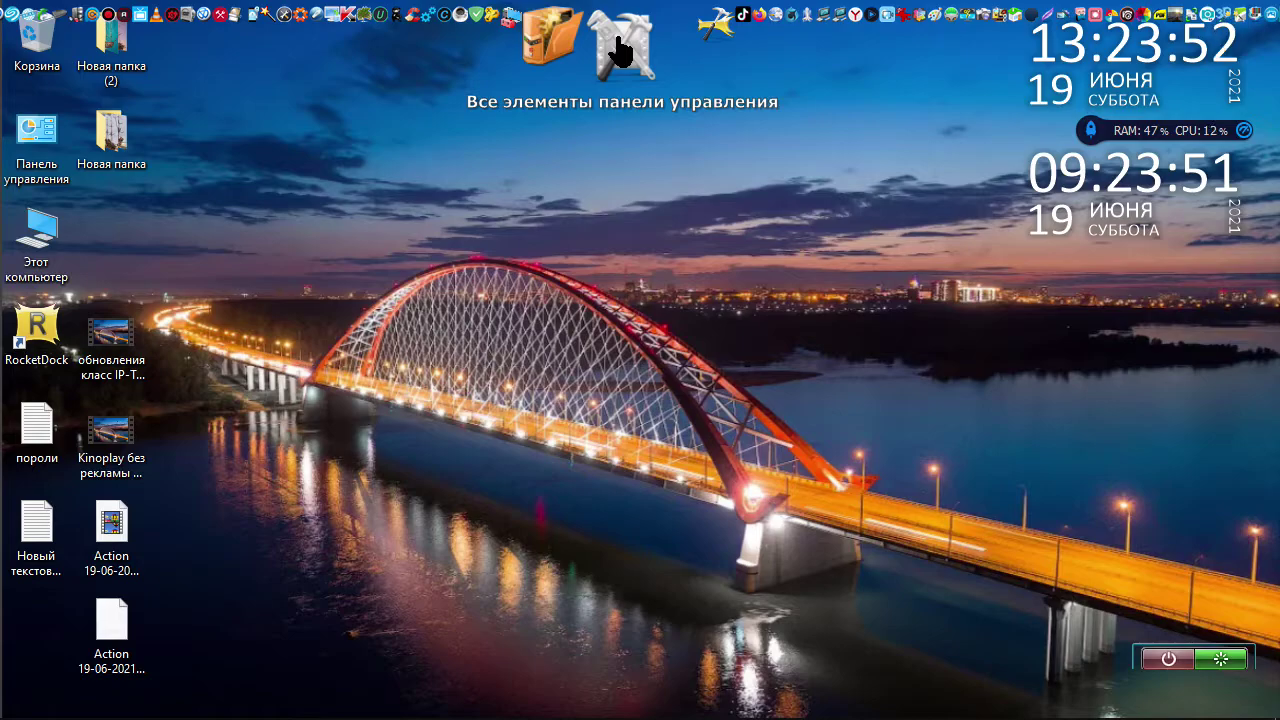
{"action": "left_click", "coordinate": [620, 50]}
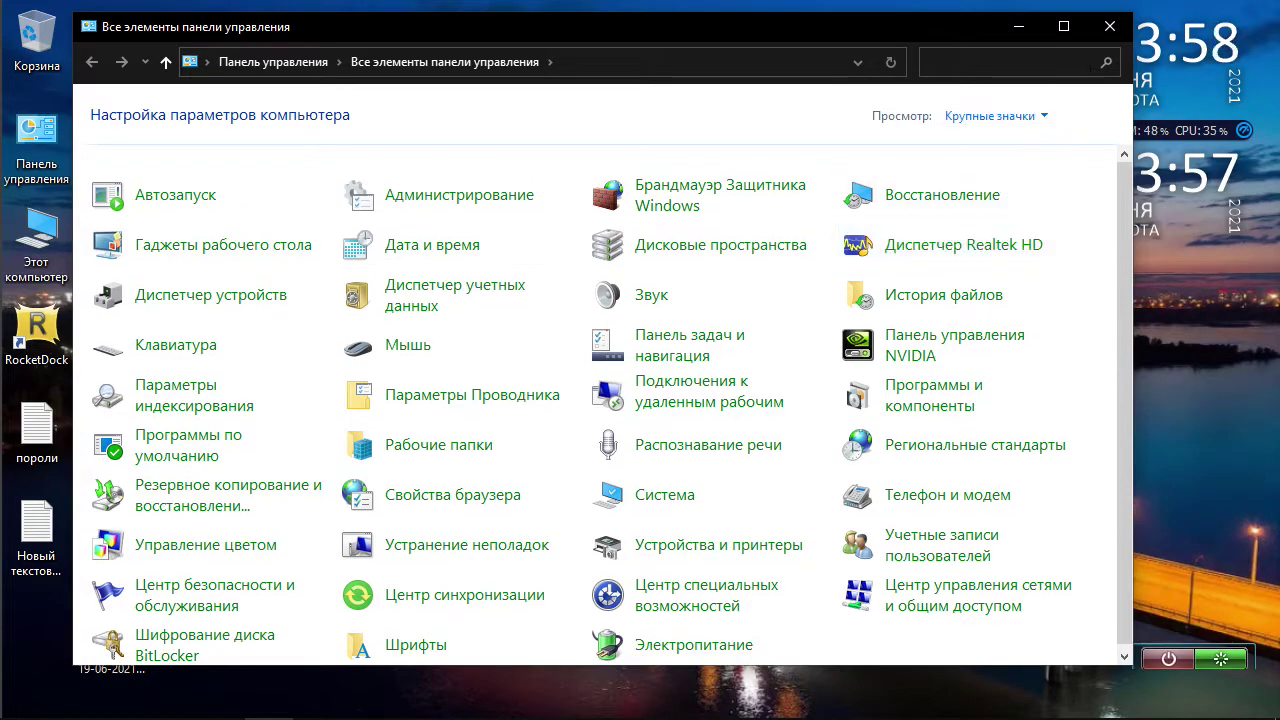
{"action": "left_click", "coordinate": [1110, 27]}
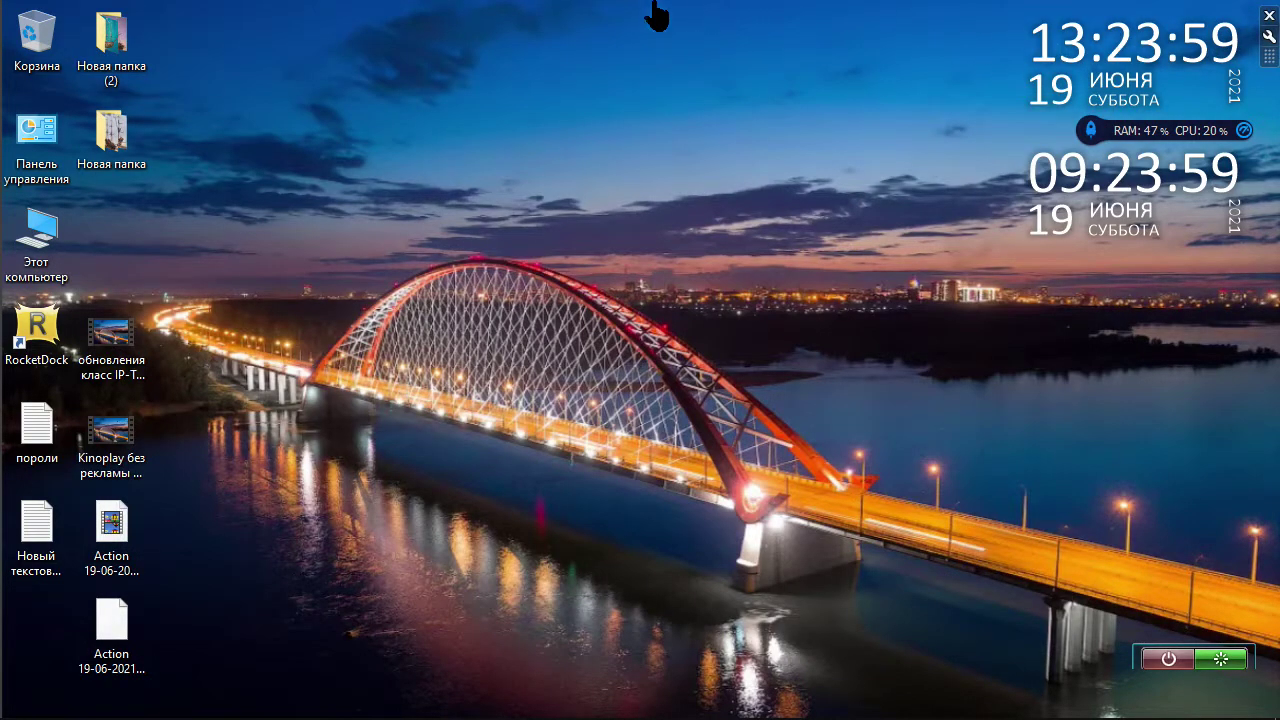
Open the dock's settings (Настройка панели) and look through the Реакция, Общие and Значки options
{"action": "mouse_move", "coordinate": [655, 8]}
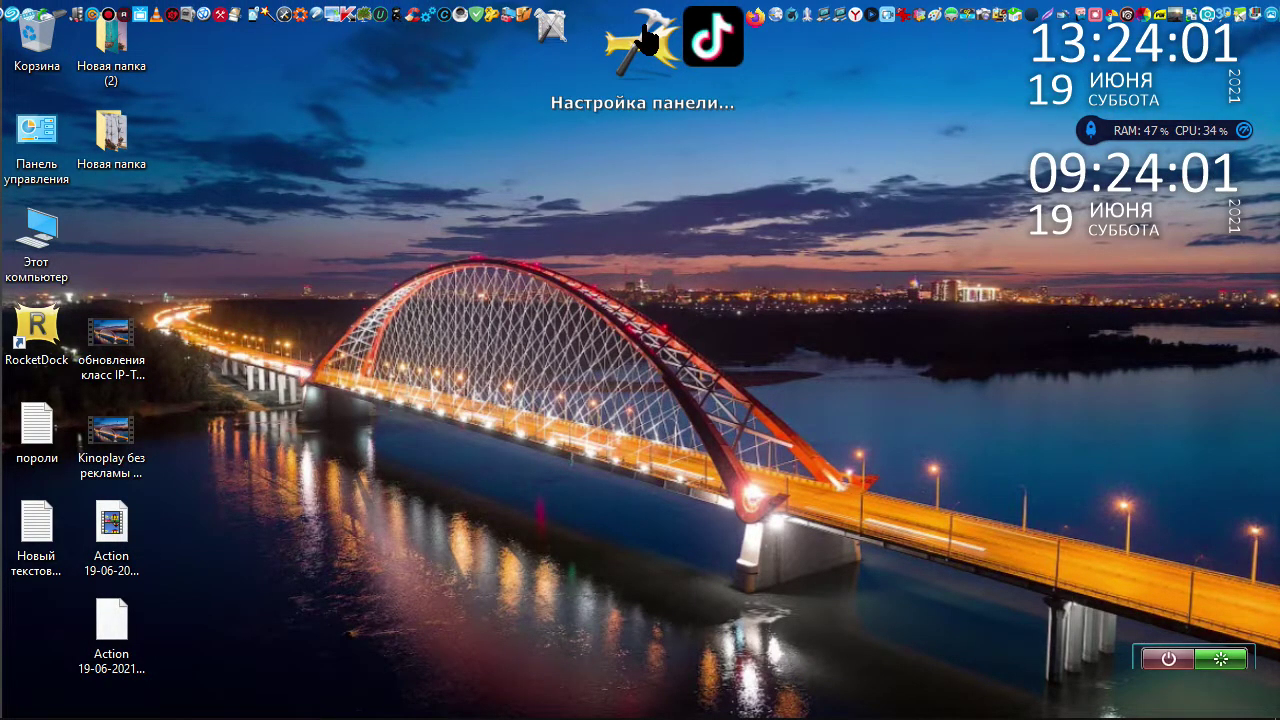
{"action": "left_click", "coordinate": [645, 38]}
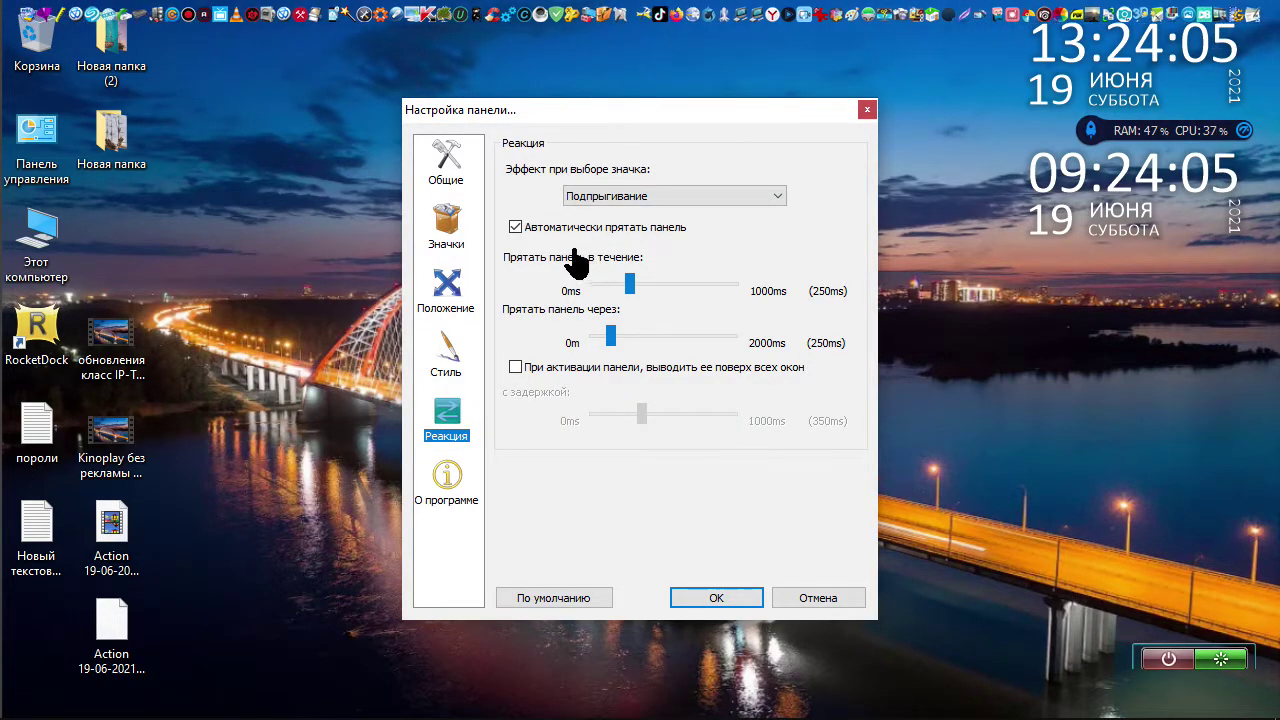
{"action": "left_click", "coordinate": [440, 170]}
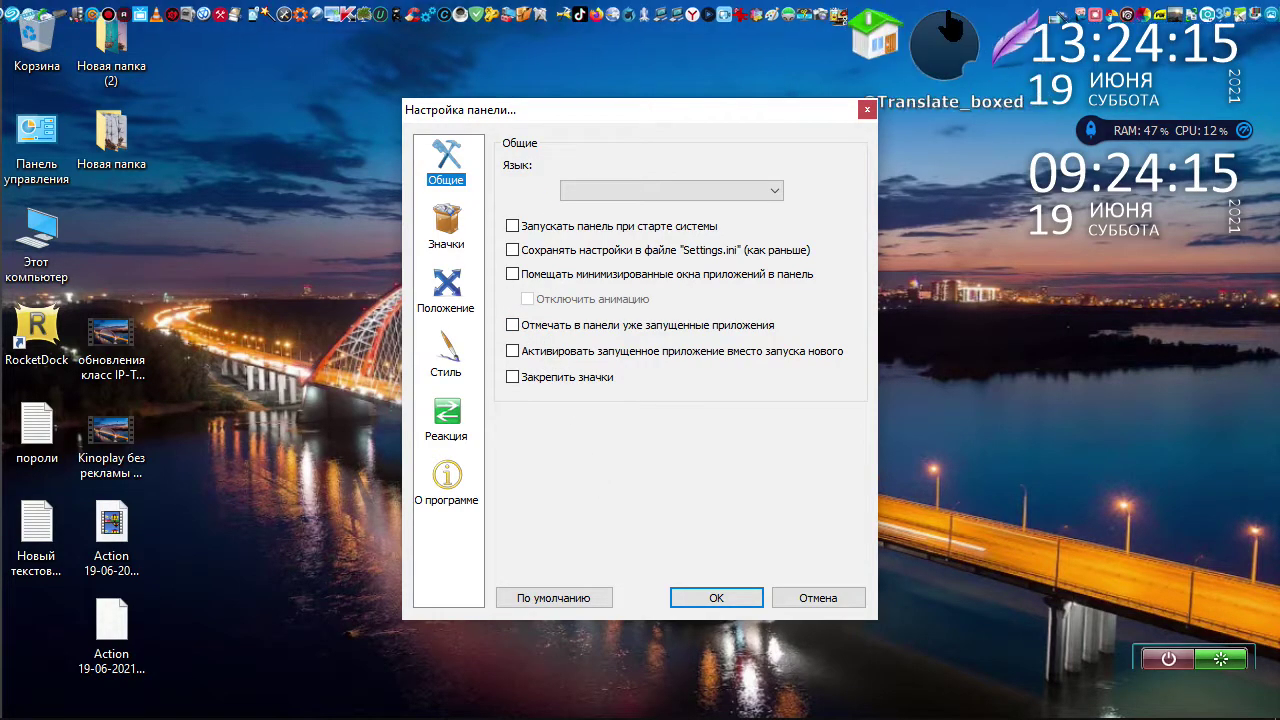
{"action": "left_click", "coordinate": [447, 236]}
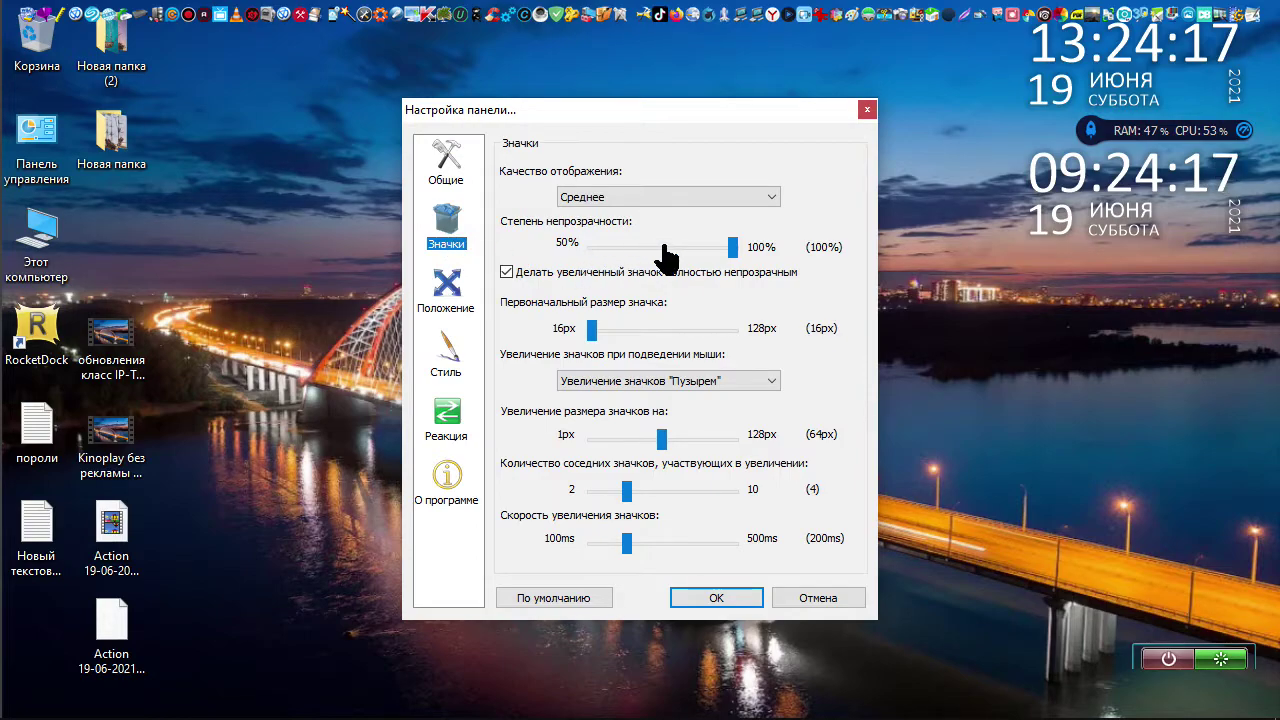
Try the dock's initial icon size at 128px, keeping full opacity, and set it back to 16px
{"action": "left_click_drag", "start_coordinate": [734, 257], "coordinate": [760, 262]}
{"action": "left_click_drag", "start_coordinate": [594, 335], "coordinate": [758, 340]}
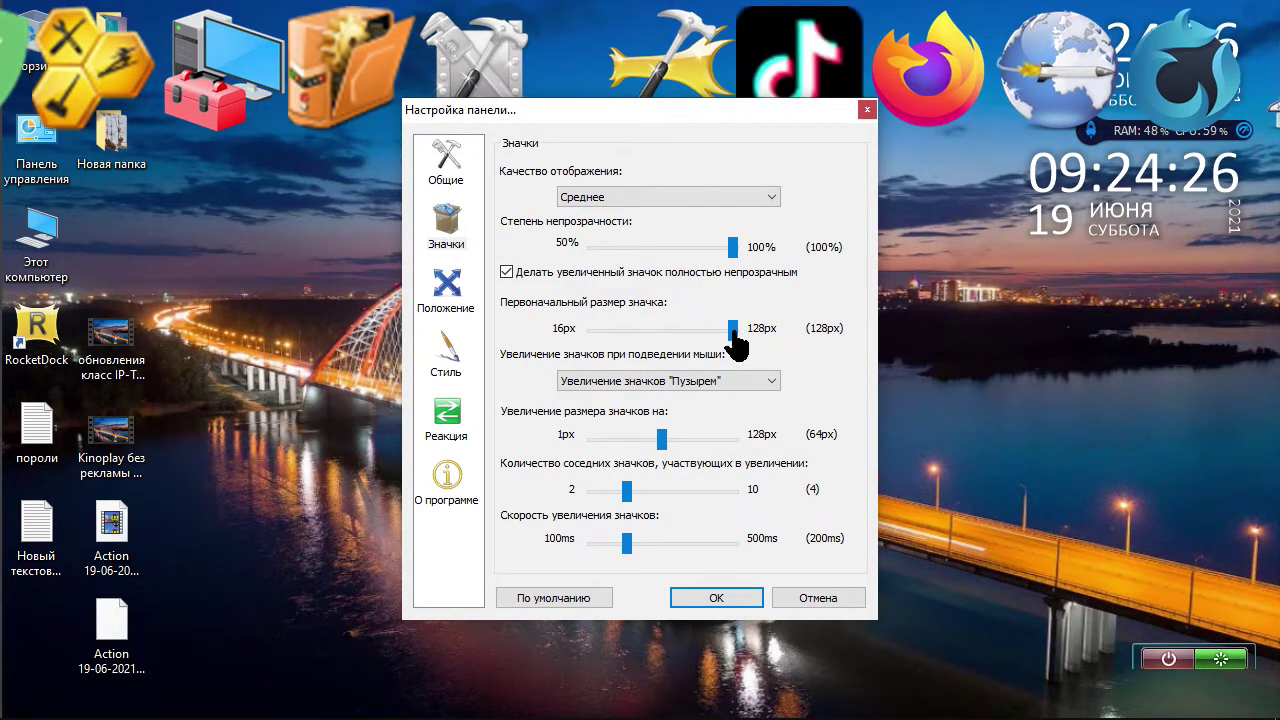
{"action": "left_click_drag", "start_coordinate": [610, 343], "coordinate": [567, 343]}
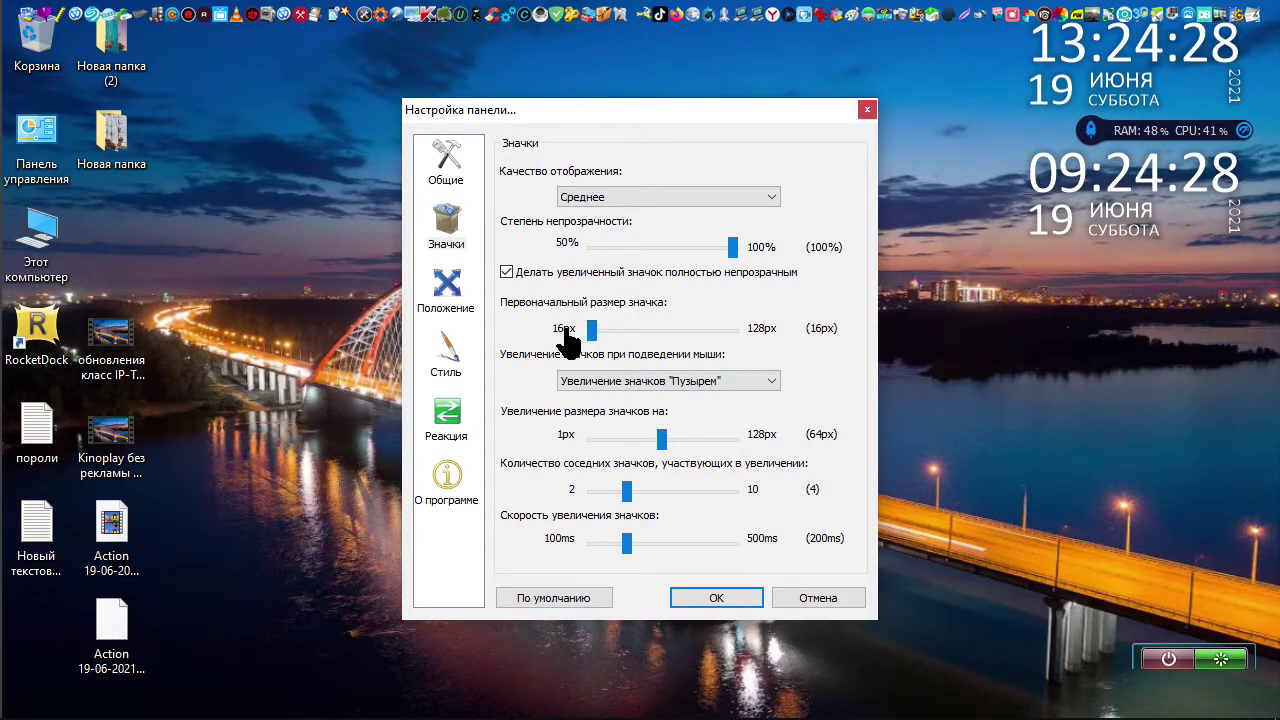
Try the "Площадкой" and "Все сразу" icon magnification effects on the dock and return to "Пузырем"
{"action": "left_click", "coordinate": [750, 384]}
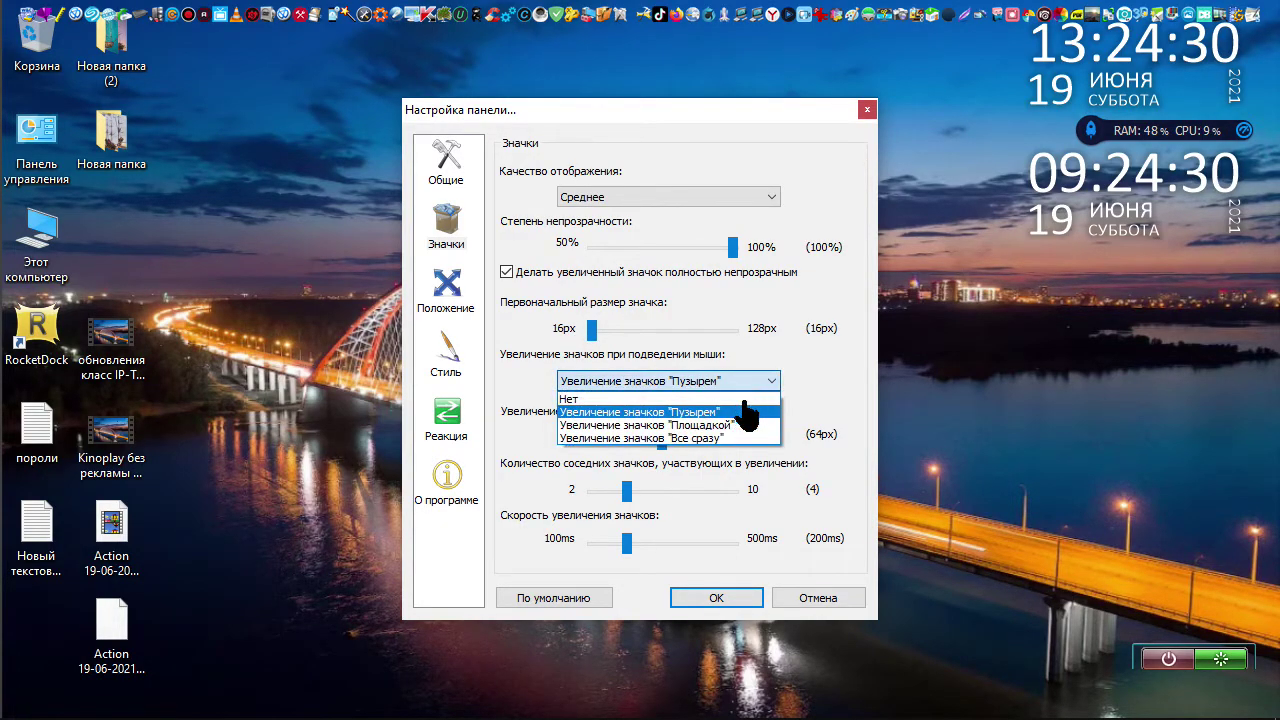
{"action": "left_click", "coordinate": [746, 426]}
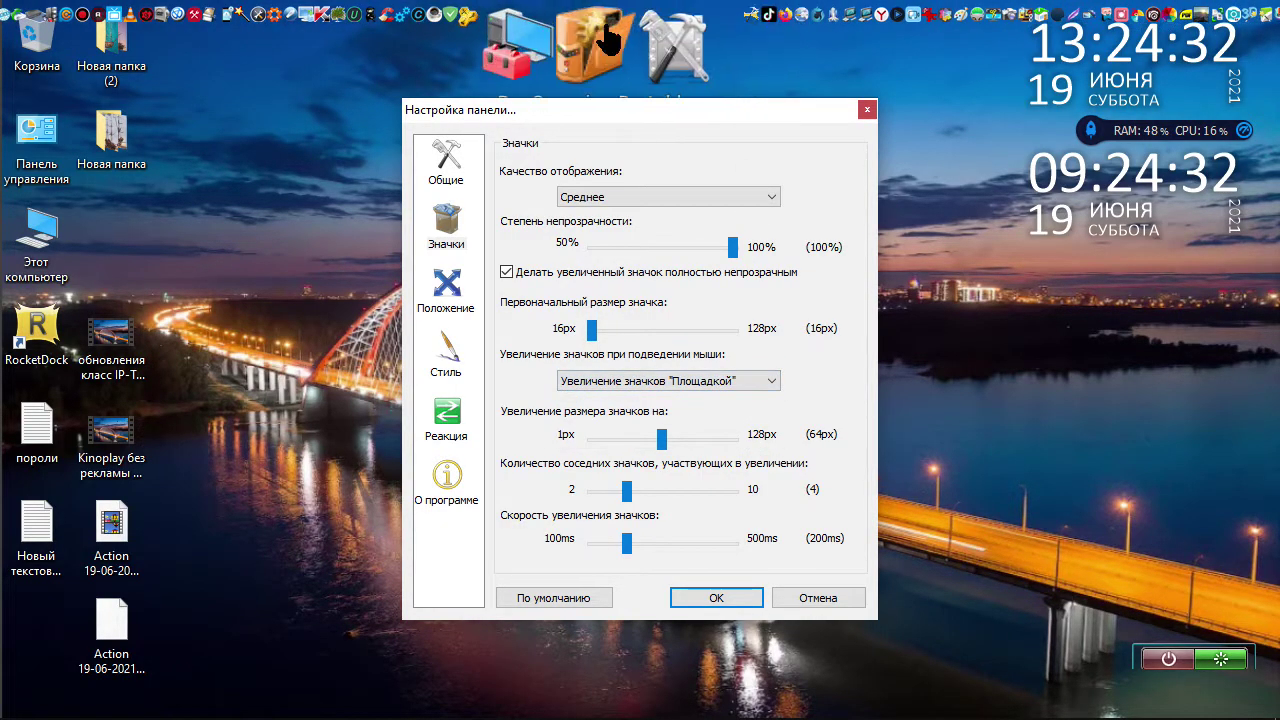
{"action": "left_click", "coordinate": [765, 387]}
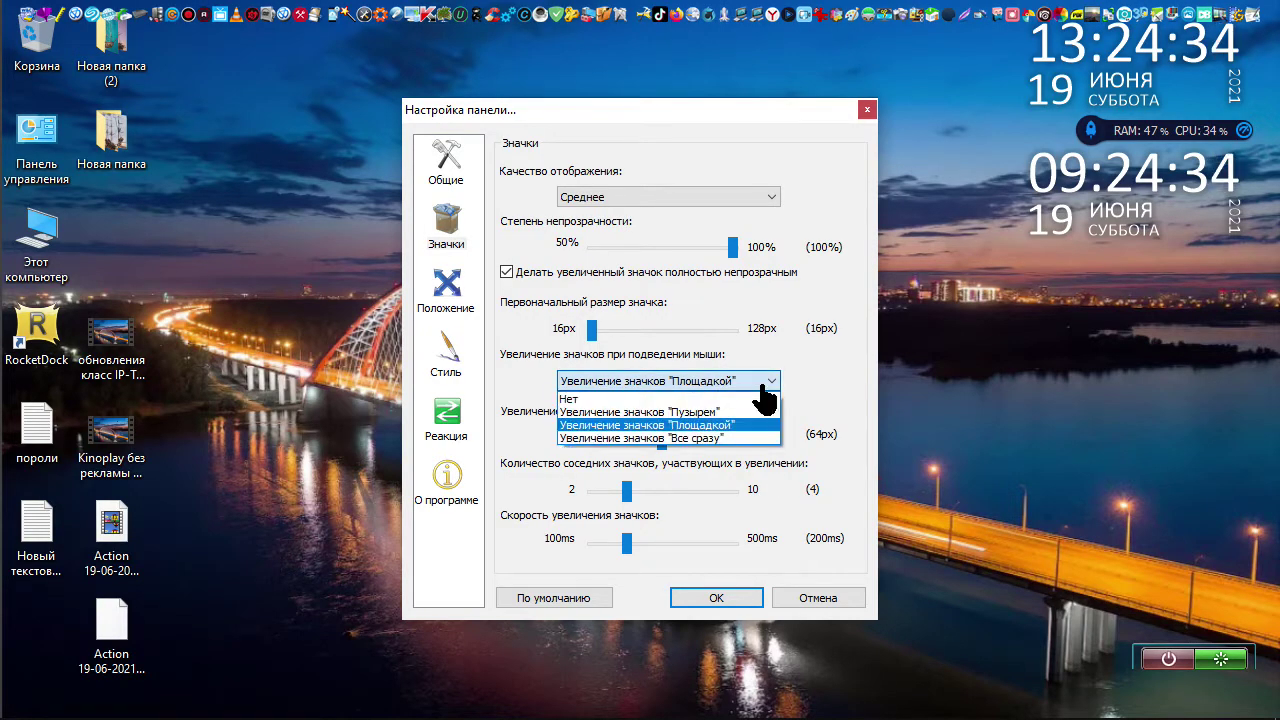
{"action": "left_click", "coordinate": [760, 440]}
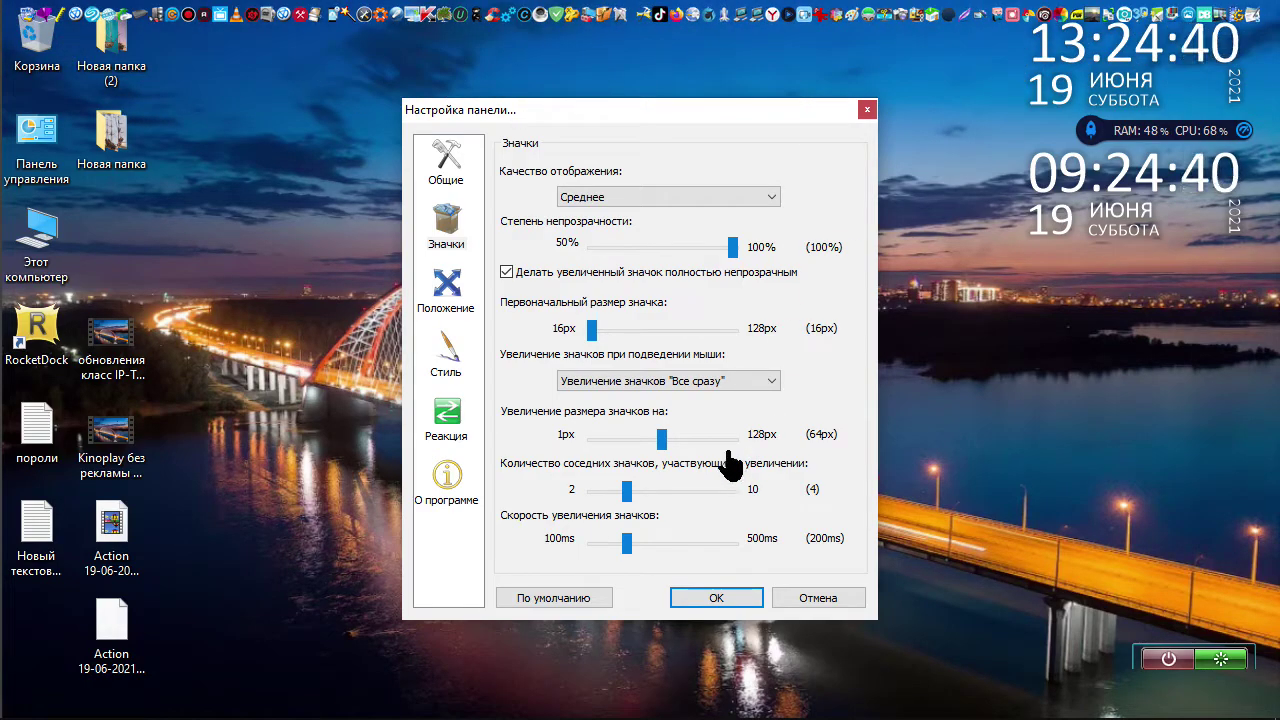
{"action": "left_click", "coordinate": [748, 381]}
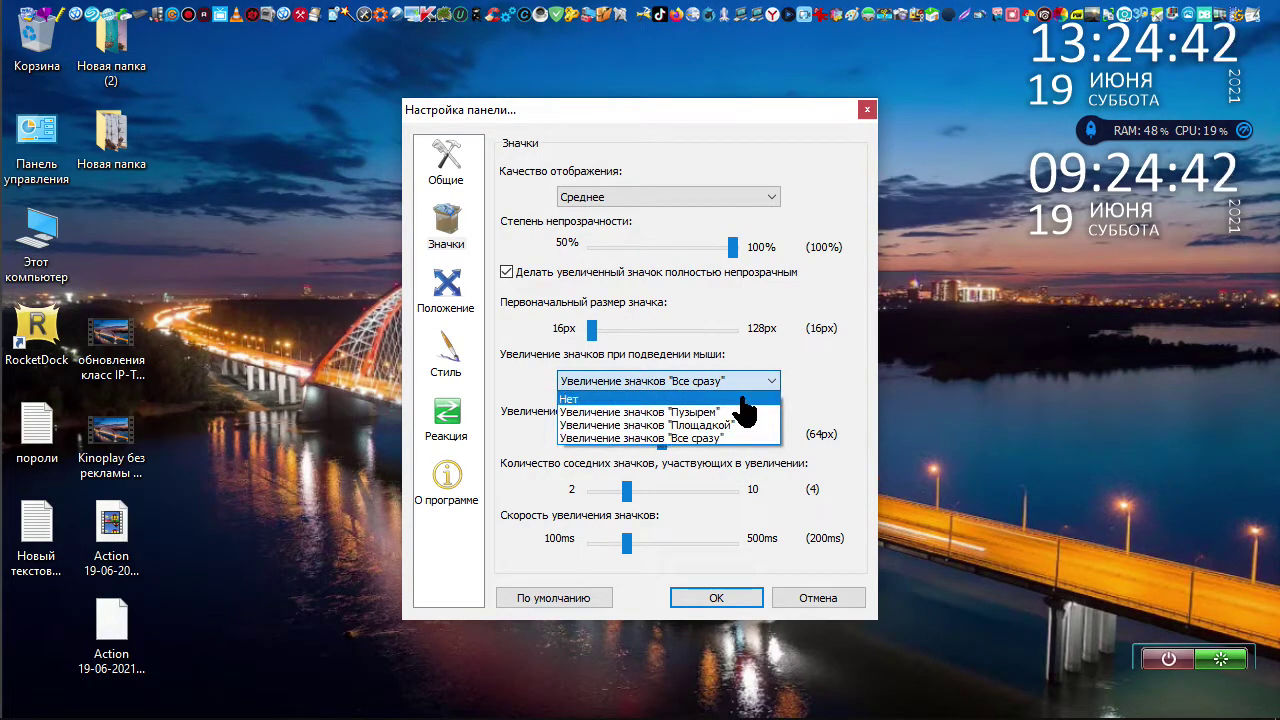
{"action": "left_click", "coordinate": [741, 410]}
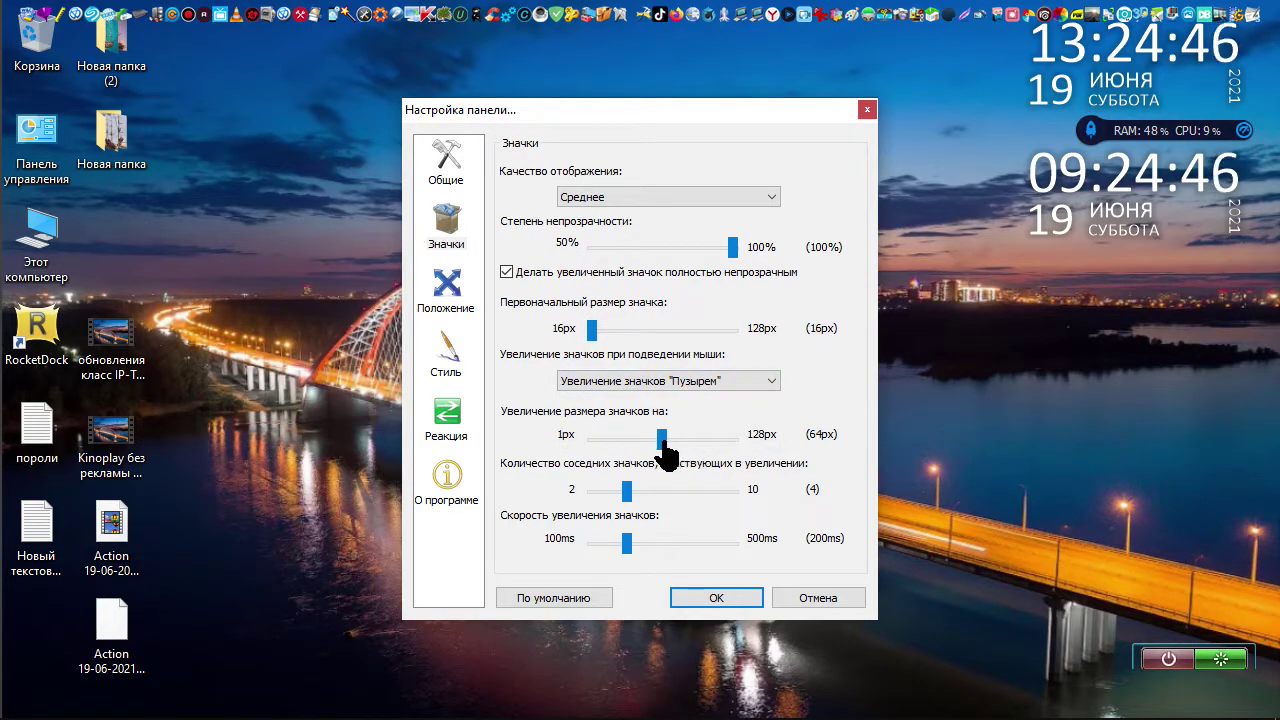
Set the dock's icon magnification size to 128px, the number of neighbouring magnified icons to 2 and the magnification speed to 100ms
{"action": "left_click_drag", "start_coordinate": [661, 445], "coordinate": [566, 440]}
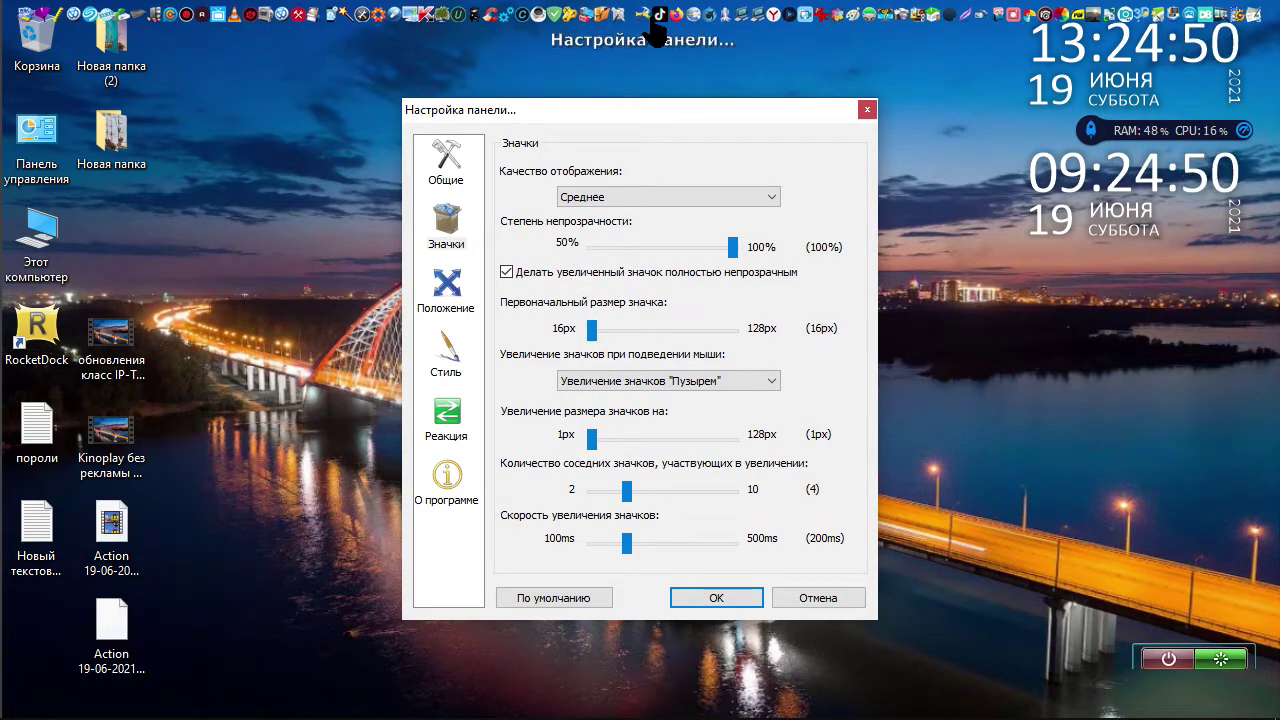
{"action": "left_click_drag", "start_coordinate": [592, 450], "coordinate": [762, 446]}
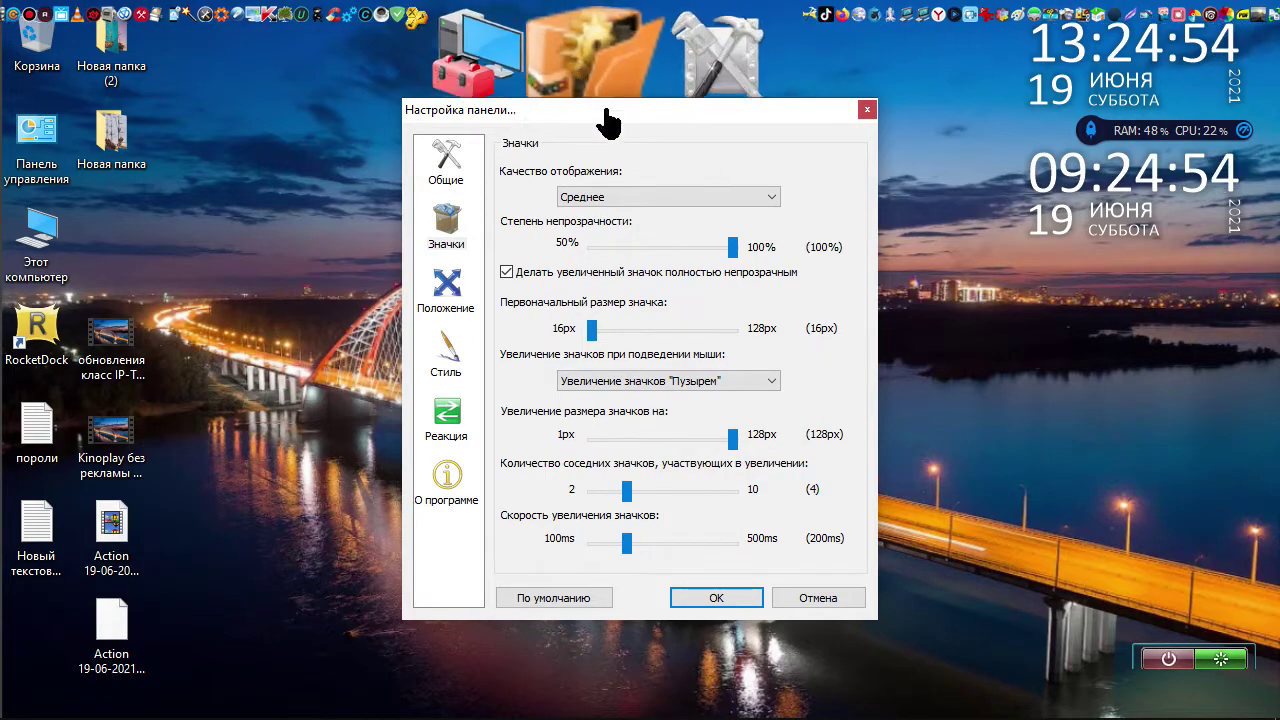
{"action": "left_click_drag", "start_coordinate": [626, 493], "coordinate": [581, 495]}
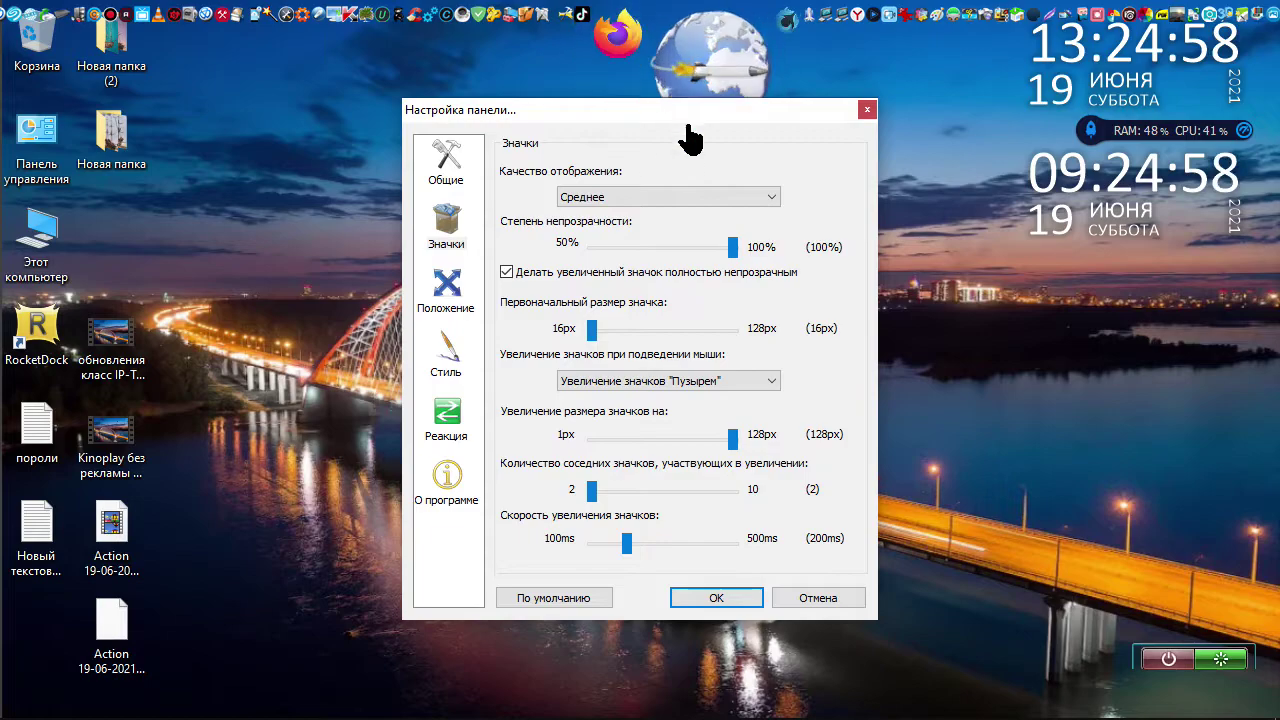
{"action": "left_click_drag", "start_coordinate": [627, 543], "coordinate": [768, 540]}
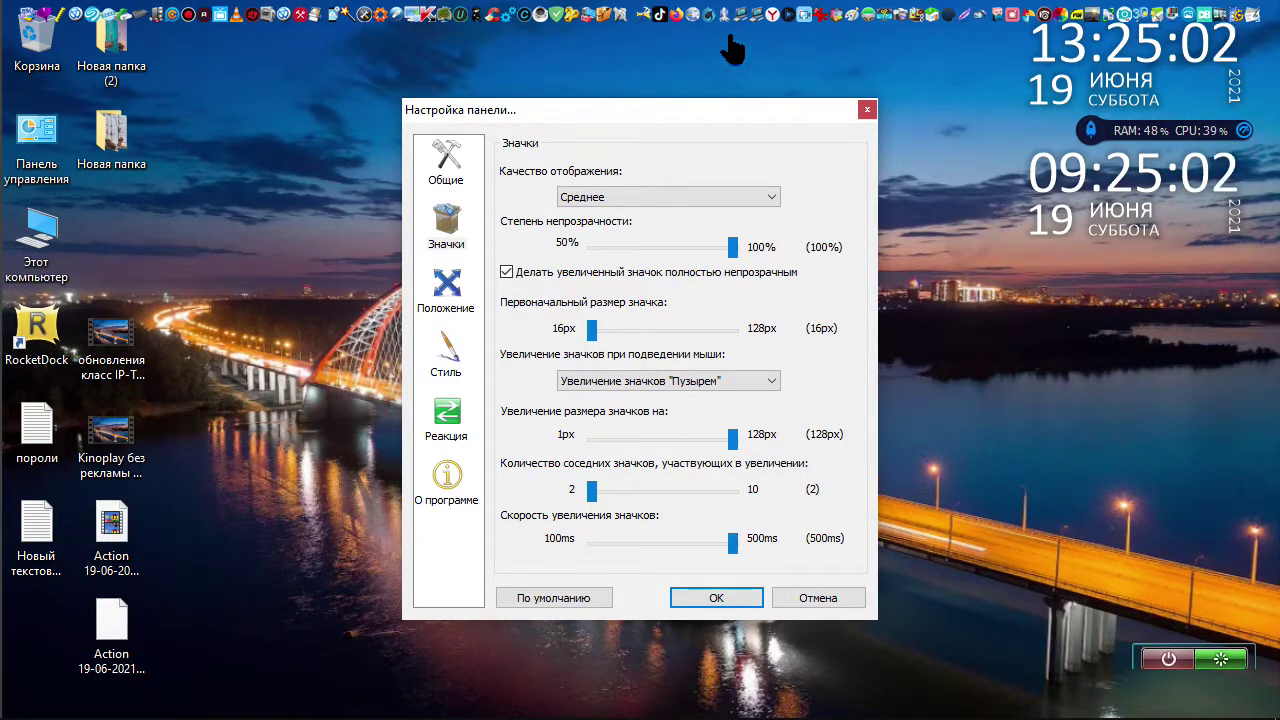
{"action": "left_click_drag", "start_coordinate": [726, 543], "coordinate": [549, 562]}
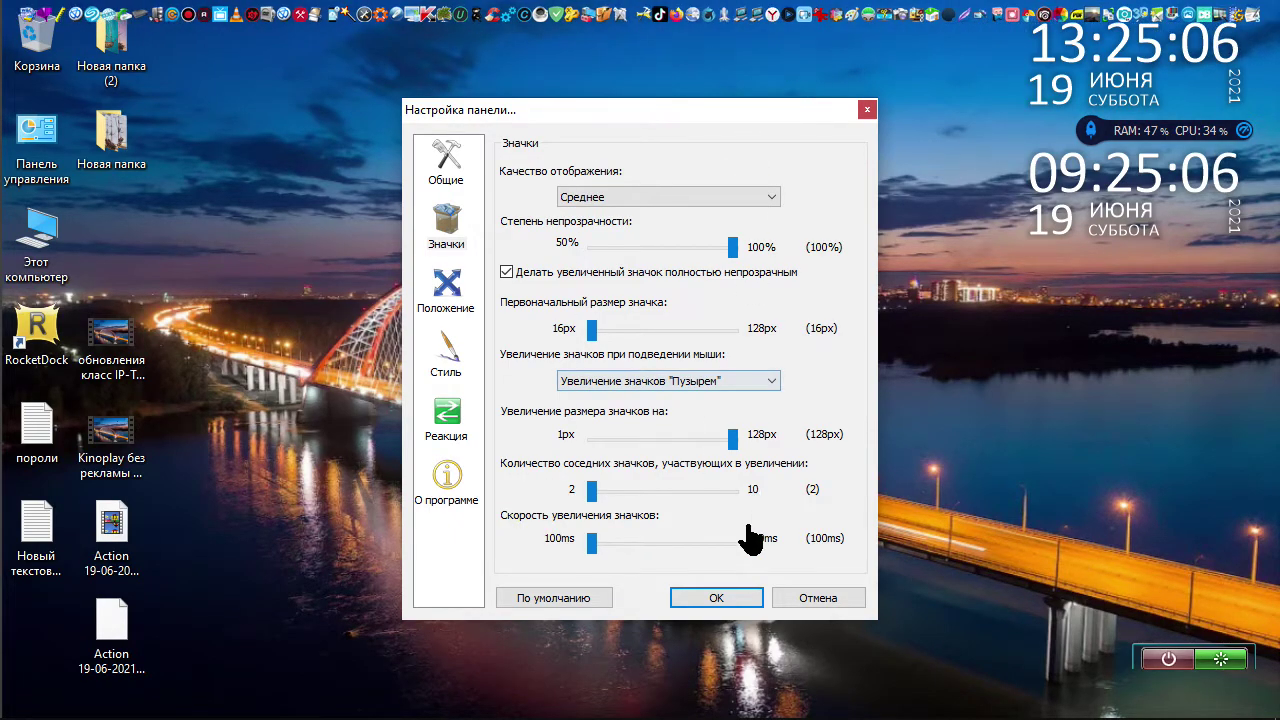
Set the dock's distance from the screen edge (Отступ от границы экрана) to -2px in its Положение settings
{"action": "left_click", "coordinate": [459, 289]}
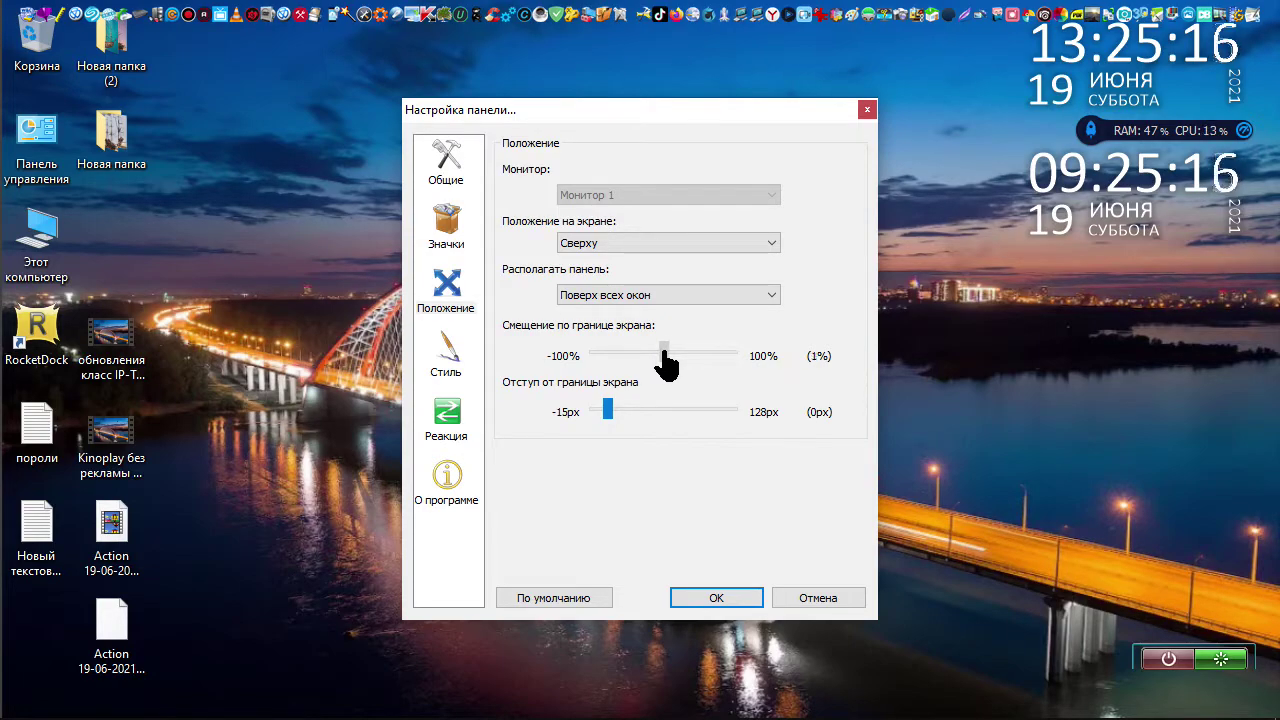
{"action": "left_click_drag", "start_coordinate": [614, 406], "coordinate": [607, 412]}
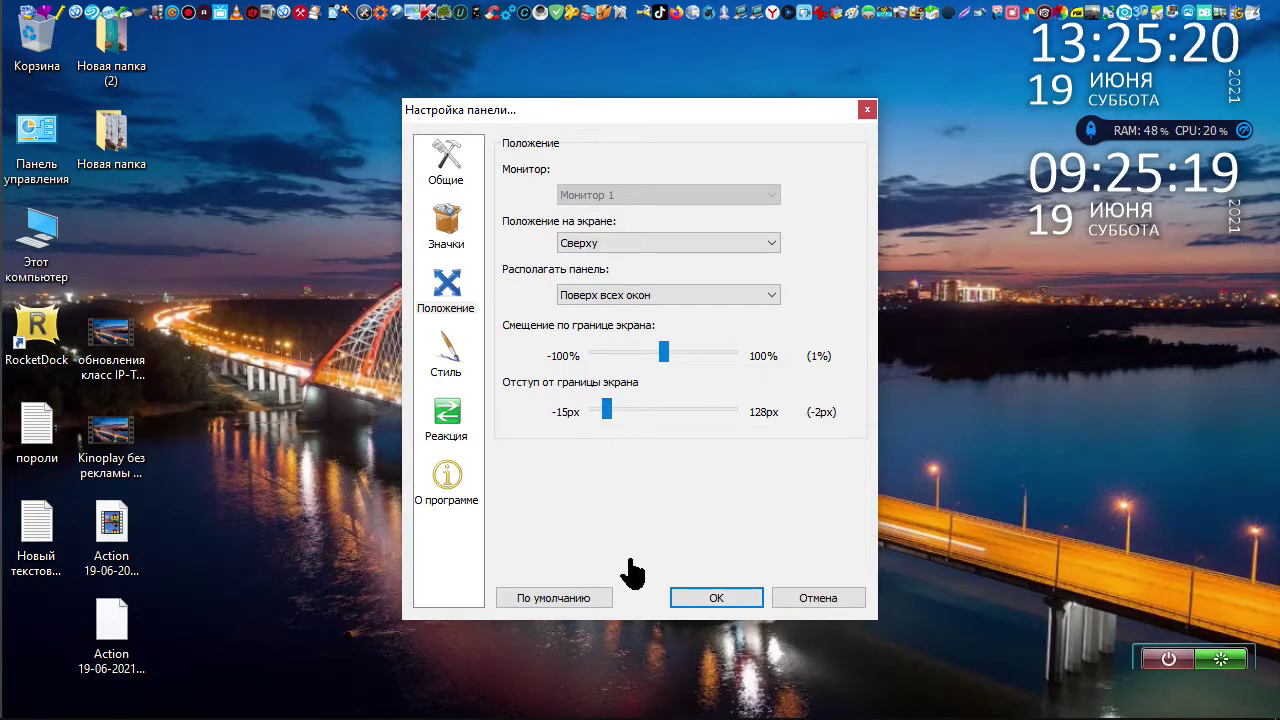
In the dock's Стиль settings, keep the opacity at 0%, try hiding the icon captions and show them again
{"action": "left_click", "coordinate": [444, 360]}
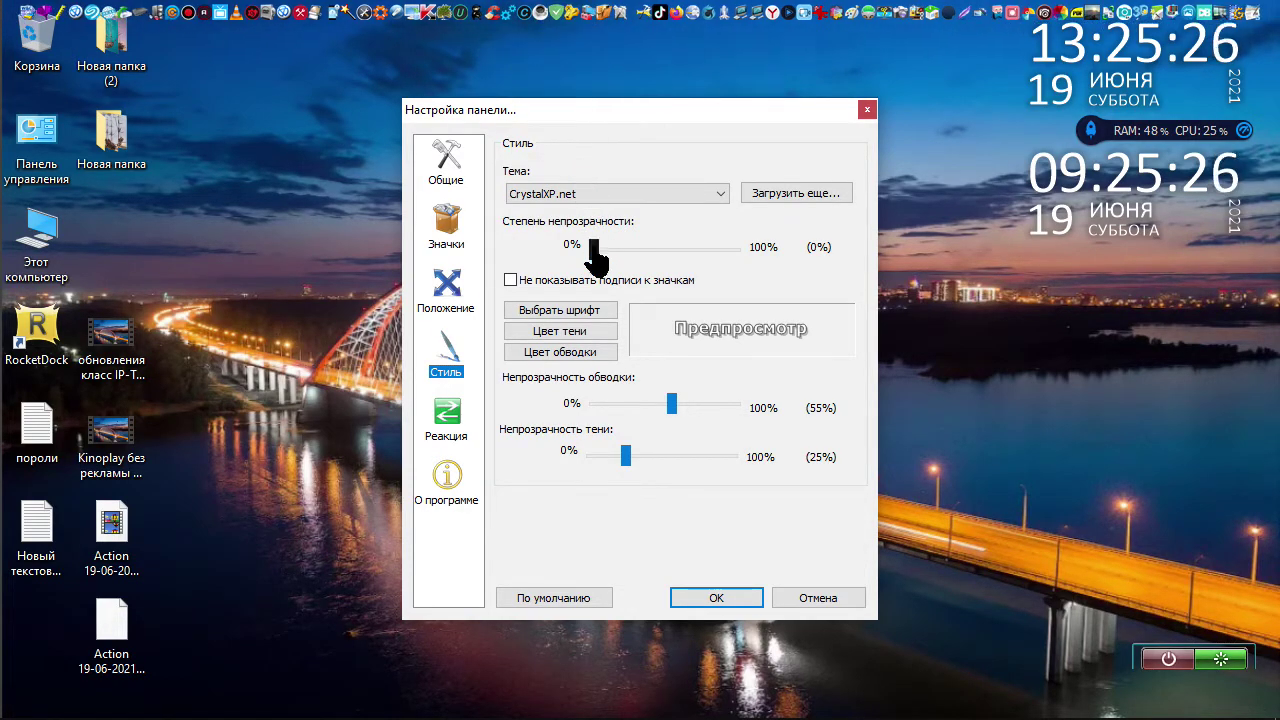
{"action": "left_click_drag", "start_coordinate": [594, 250], "coordinate": [571, 337]}
{"action": "left_click", "coordinate": [510, 281]}
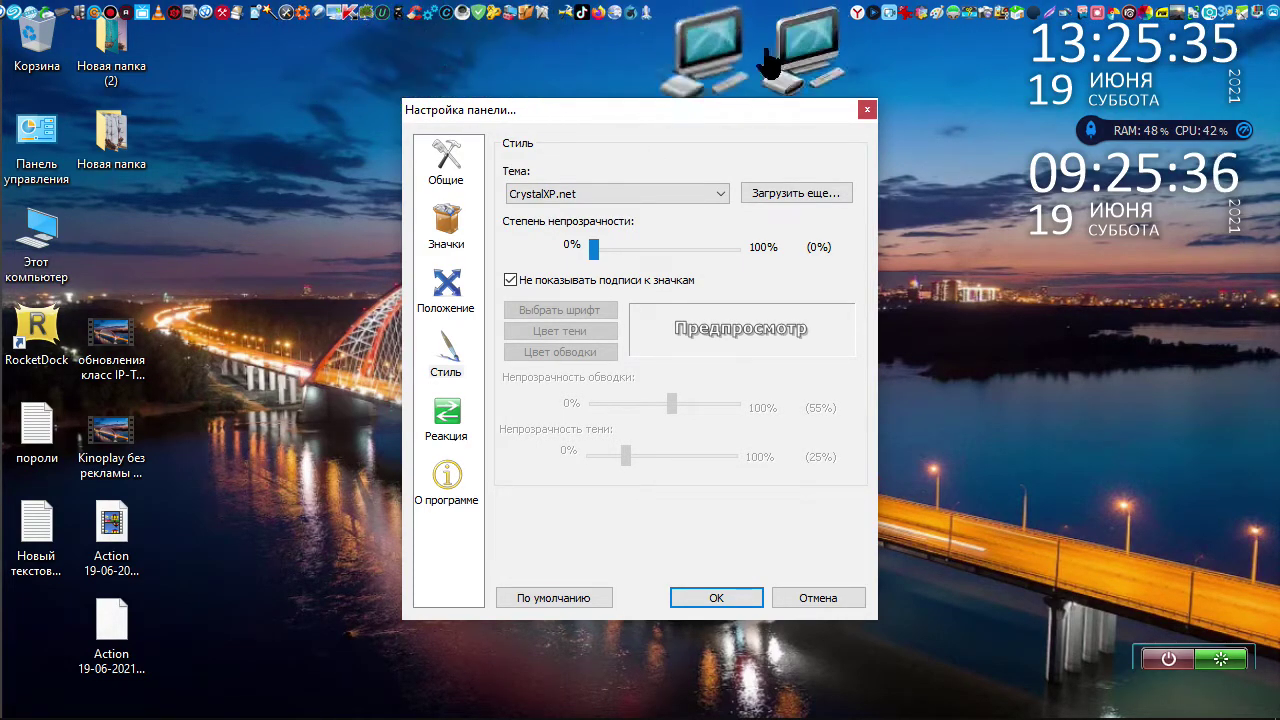
{"action": "left_click", "coordinate": [510, 281]}
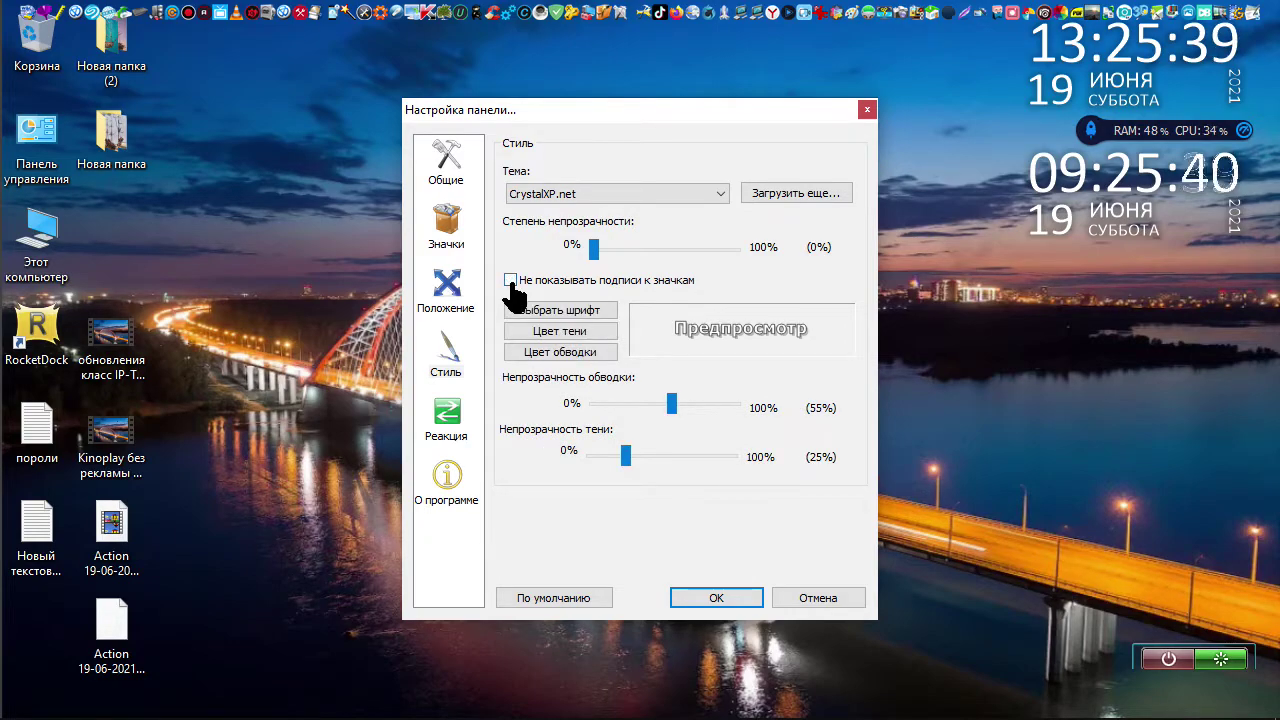
Change the icon caption font style to "полужирный наклонный", keeping Tahoma at size 10
{"action": "left_click", "coordinate": [527, 310]}
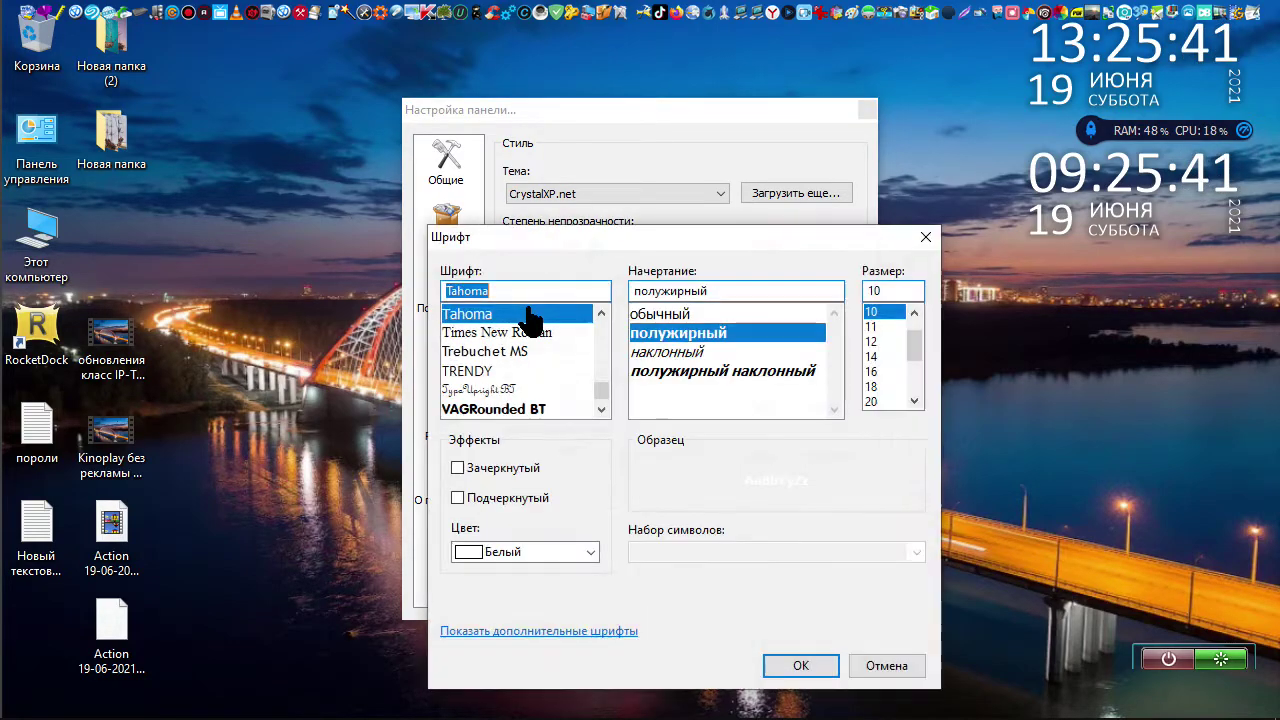
{"action": "left_click", "coordinate": [776, 378]}
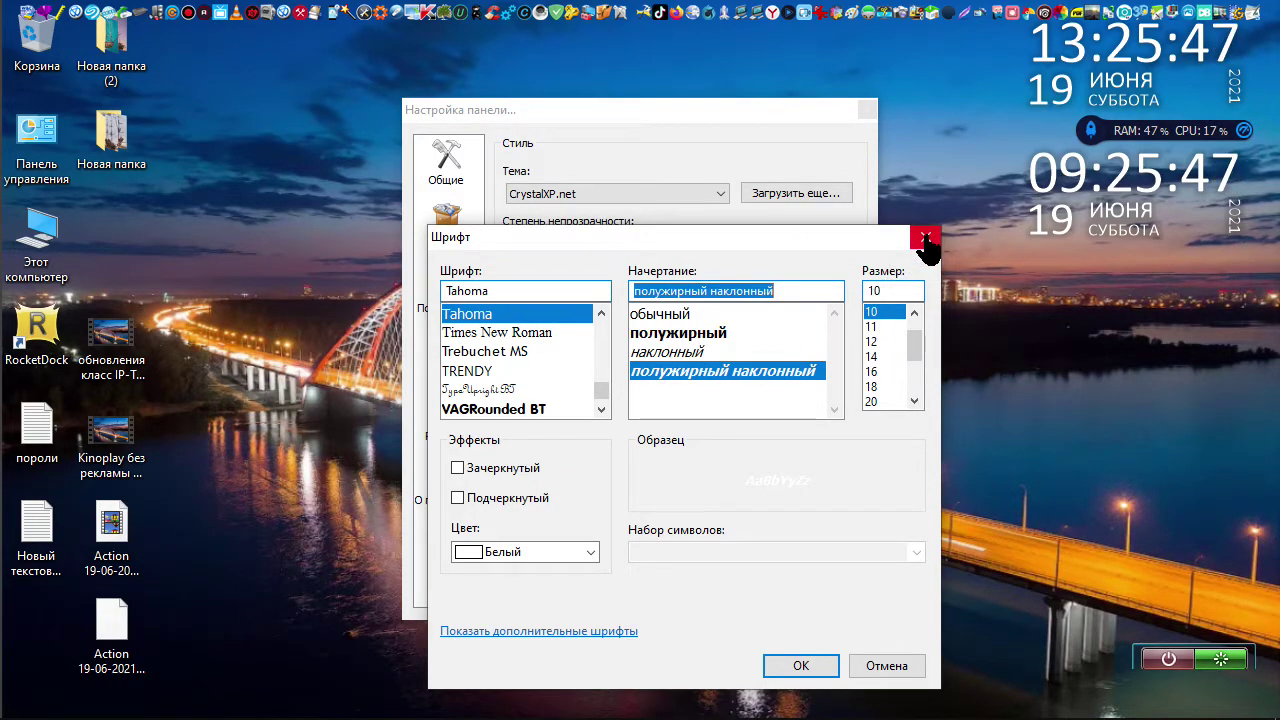
{"action": "left_click", "coordinate": [790, 665]}
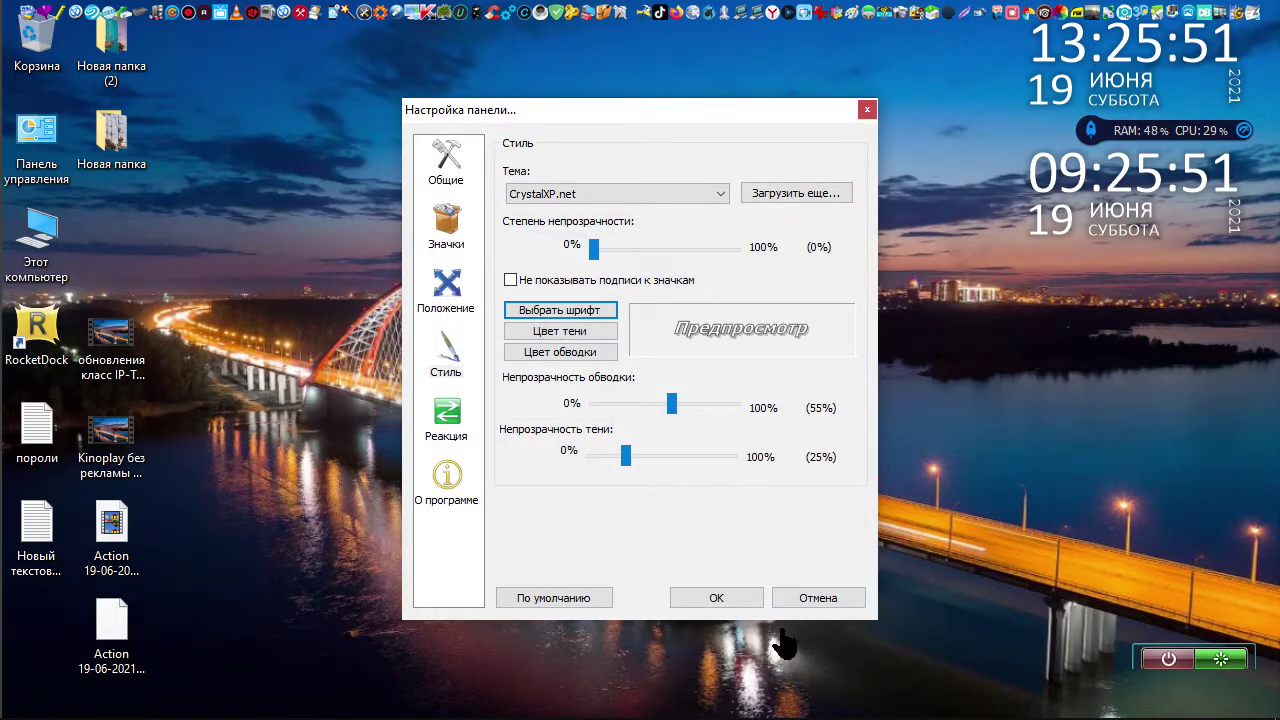
Look at the colour choices for the caption shadow and outline, keeping both colours as they are
{"action": "left_click", "coordinate": [604, 333]}
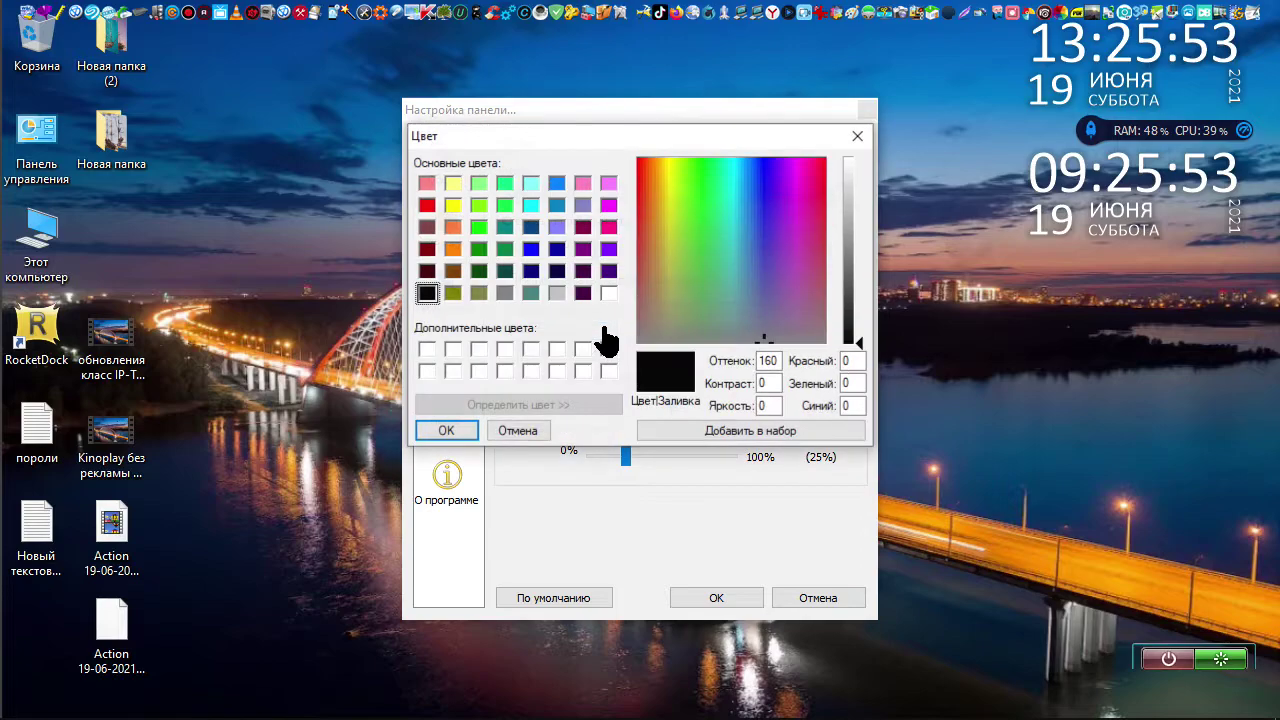
{"action": "left_click", "coordinate": [857, 136]}
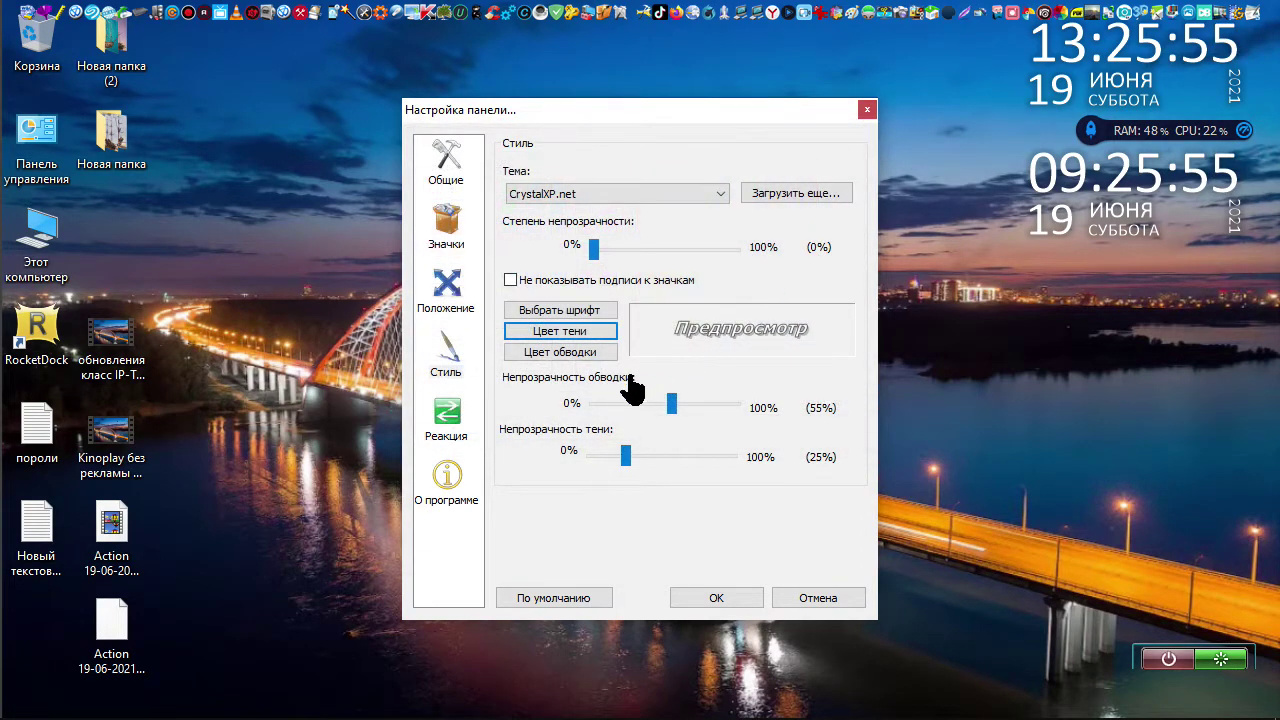
{"action": "left_click", "coordinate": [585, 353]}
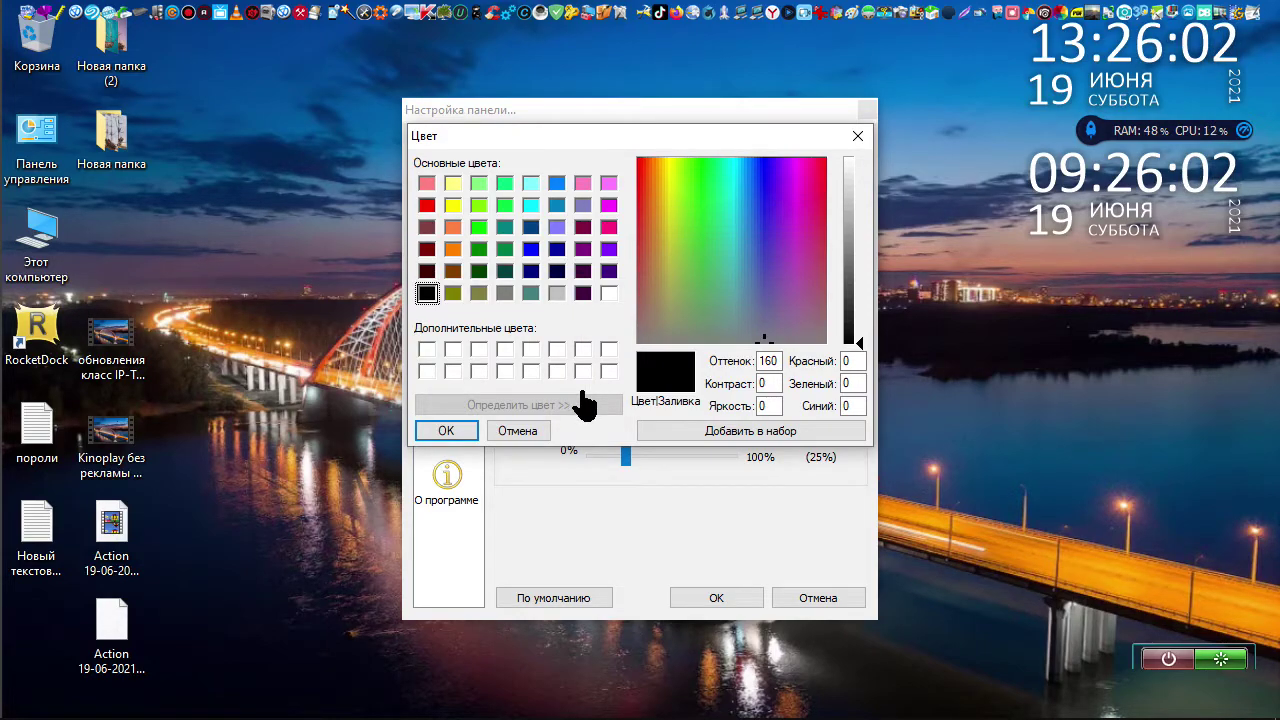
{"action": "left_click", "coordinate": [446, 431]}
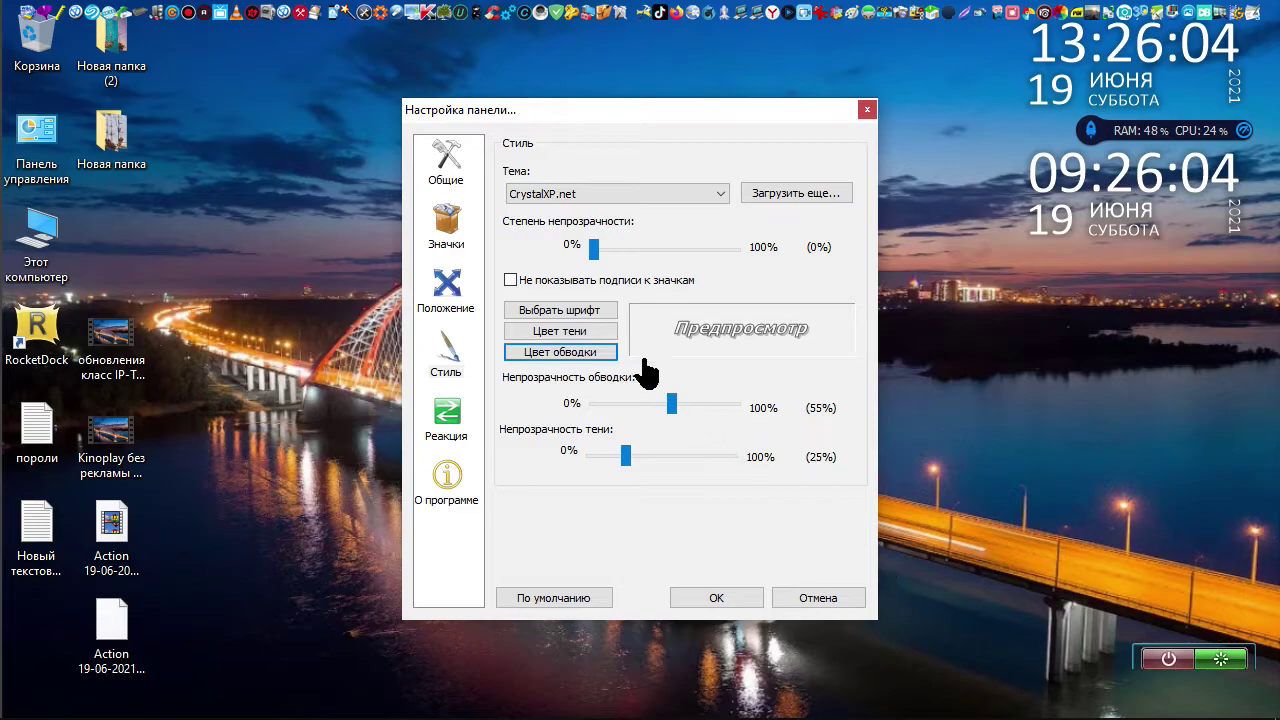
Hide the icon captions, try the Aero Milk theme and set the dock's theme to ProtoSea
{"action": "left_click", "coordinate": [515, 283]}
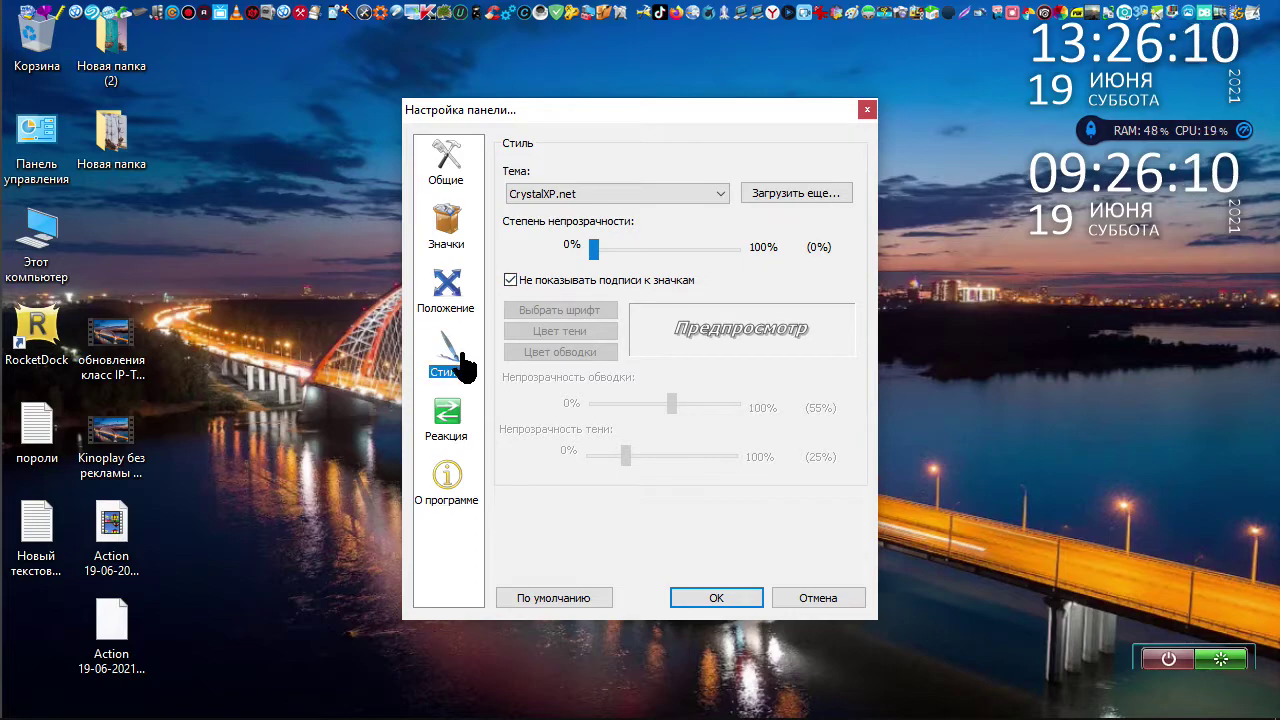
{"action": "left_click", "coordinate": [614, 200]}
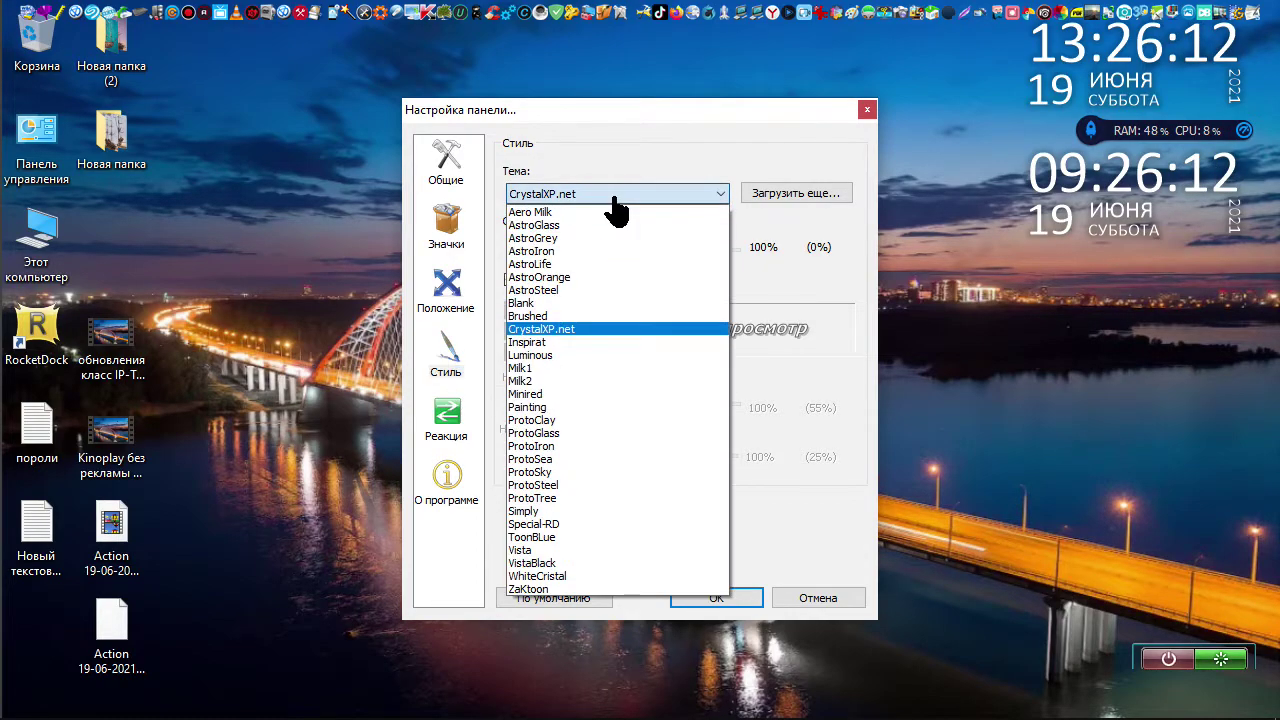
{"action": "left_click", "coordinate": [615, 212]}
{"action": "left_click", "coordinate": [633, 196]}
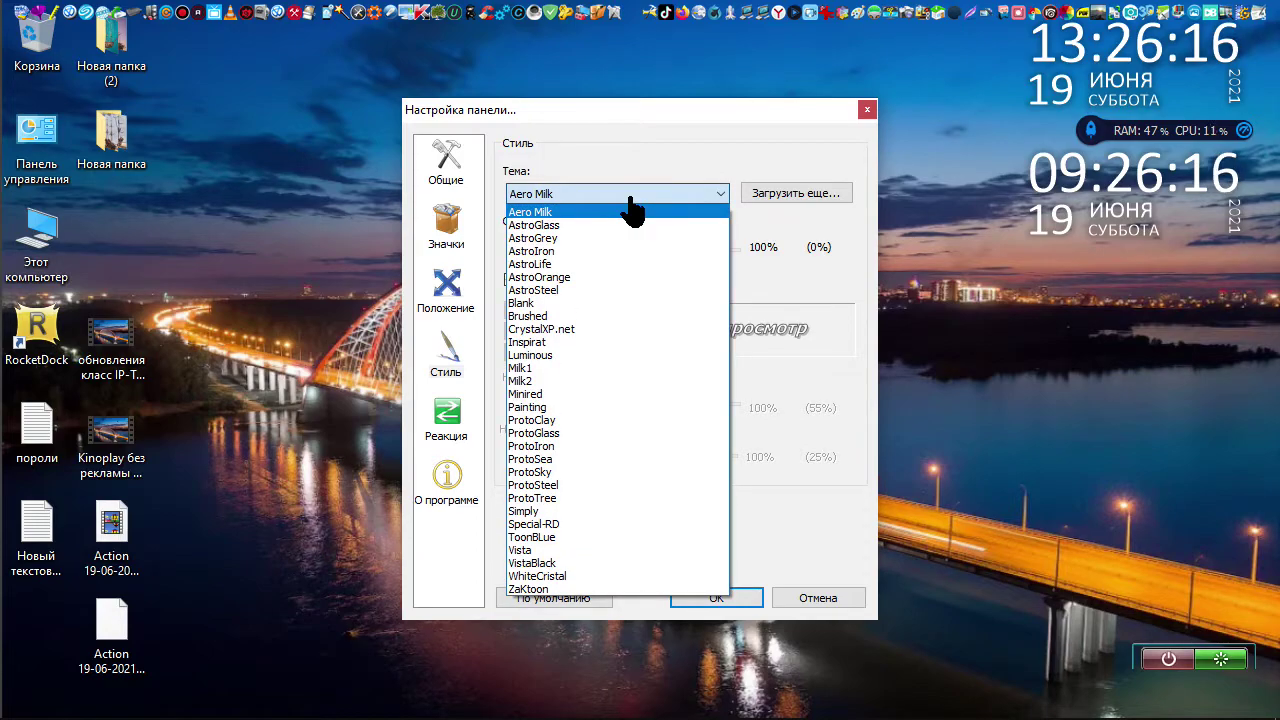
{"action": "left_click", "coordinate": [605, 459]}
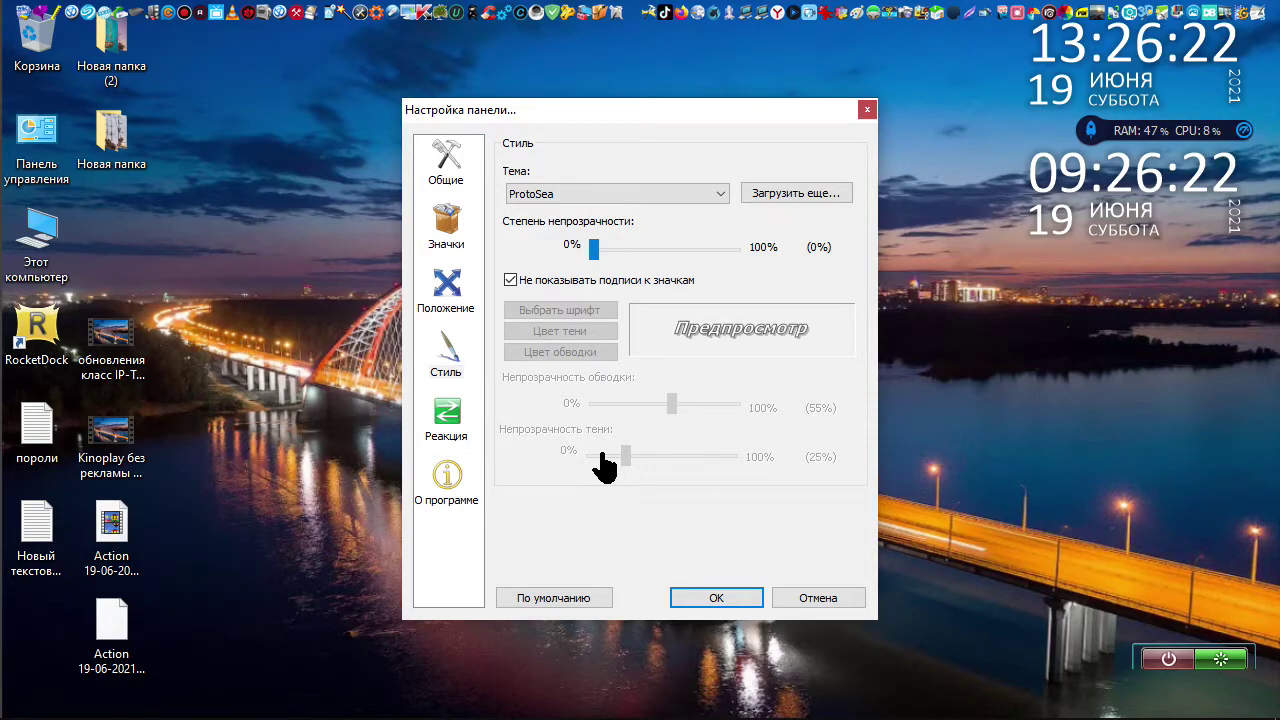
In the Реакция settings, toggle the dock's automatic hiding off and back on, keep the "Подпрыгивание" effect and apply the settings
{"action": "left_click", "coordinate": [446, 418]}
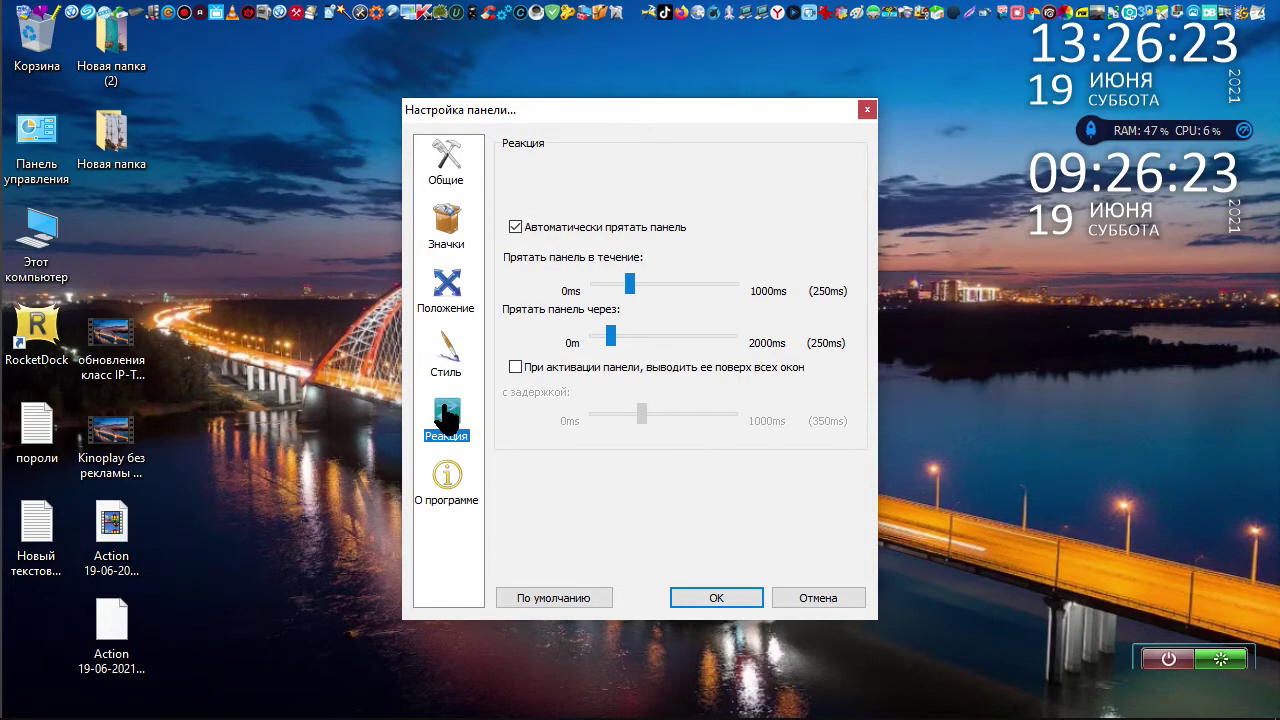
{"action": "left_click", "coordinate": [515, 228]}
{"action": "left_click", "coordinate": [515, 228]}
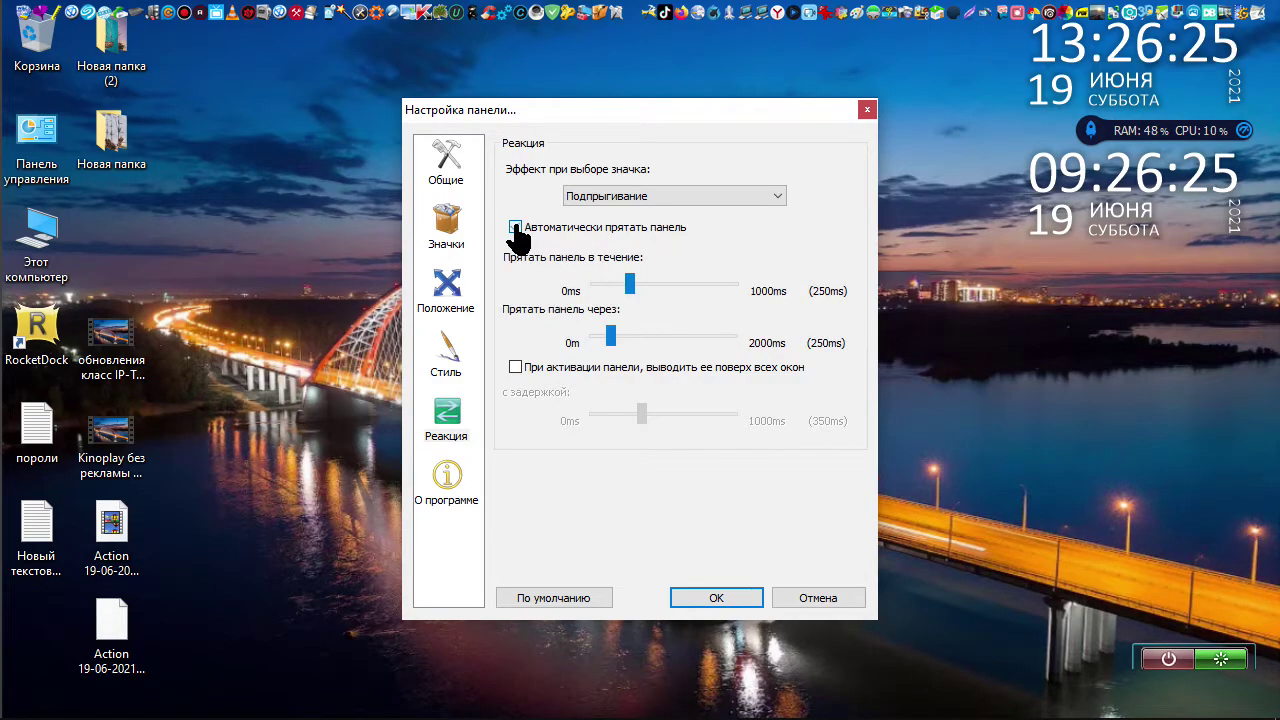
{"action": "left_click", "coordinate": [728, 197]}
{"action": "left_click", "coordinate": [728, 197]}
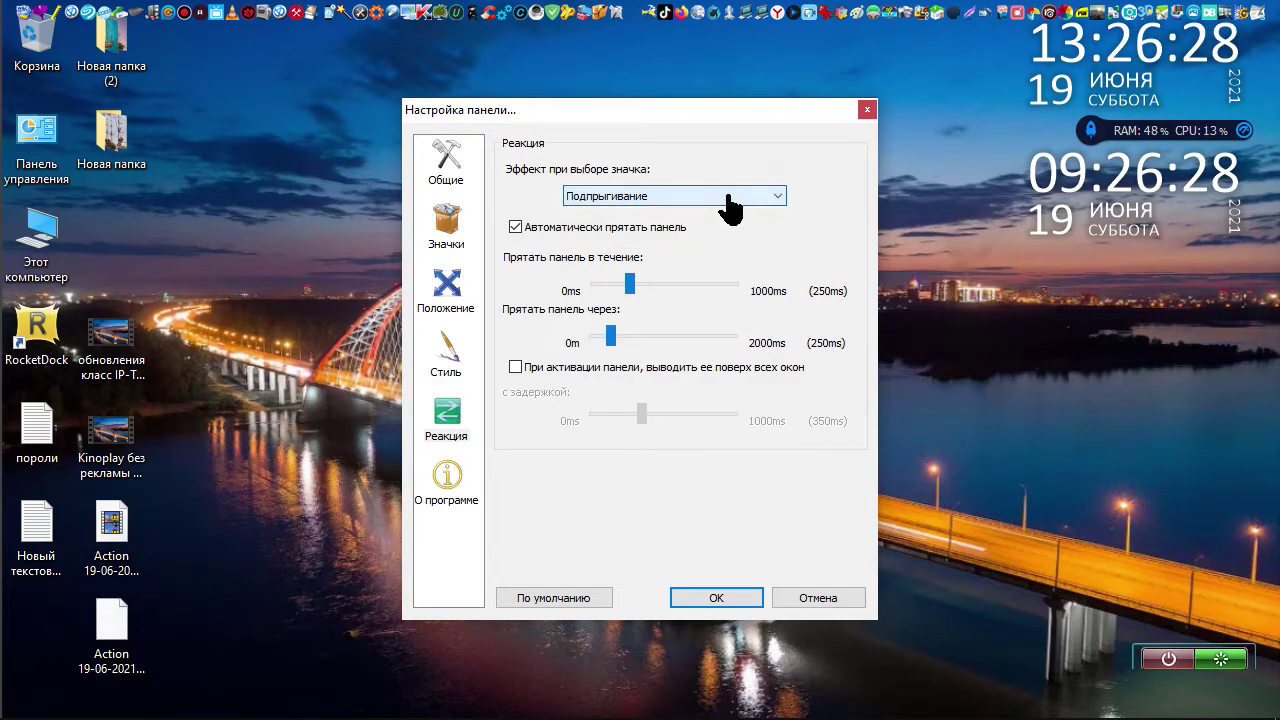
{"action": "left_click", "coordinate": [515, 227]}
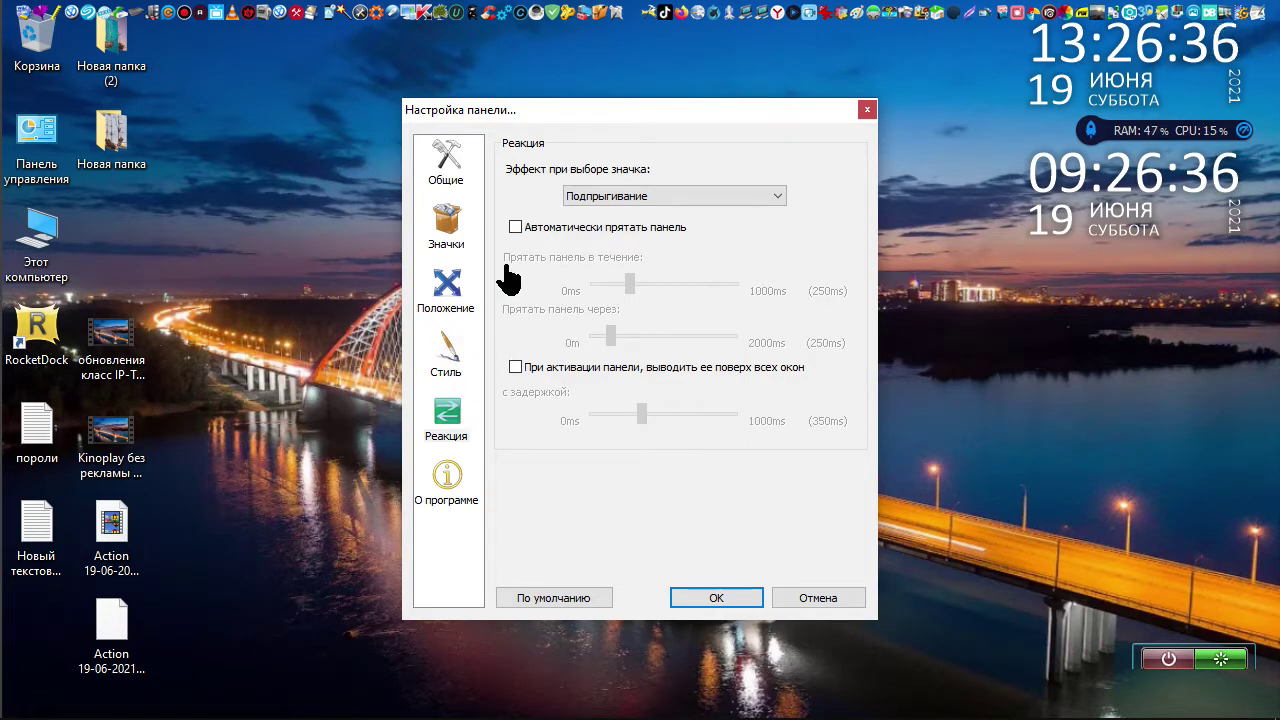
{"action": "left_click", "coordinate": [515, 228]}
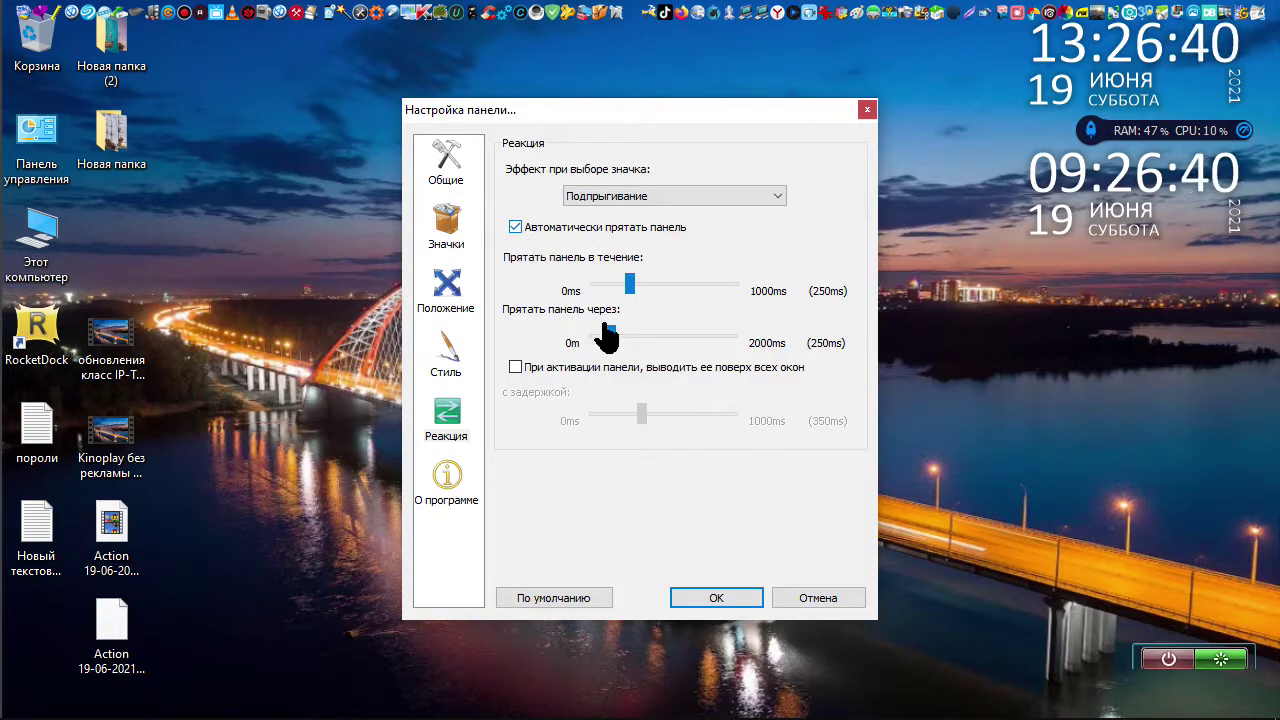
{"action": "left_click", "coordinate": [716, 600]}
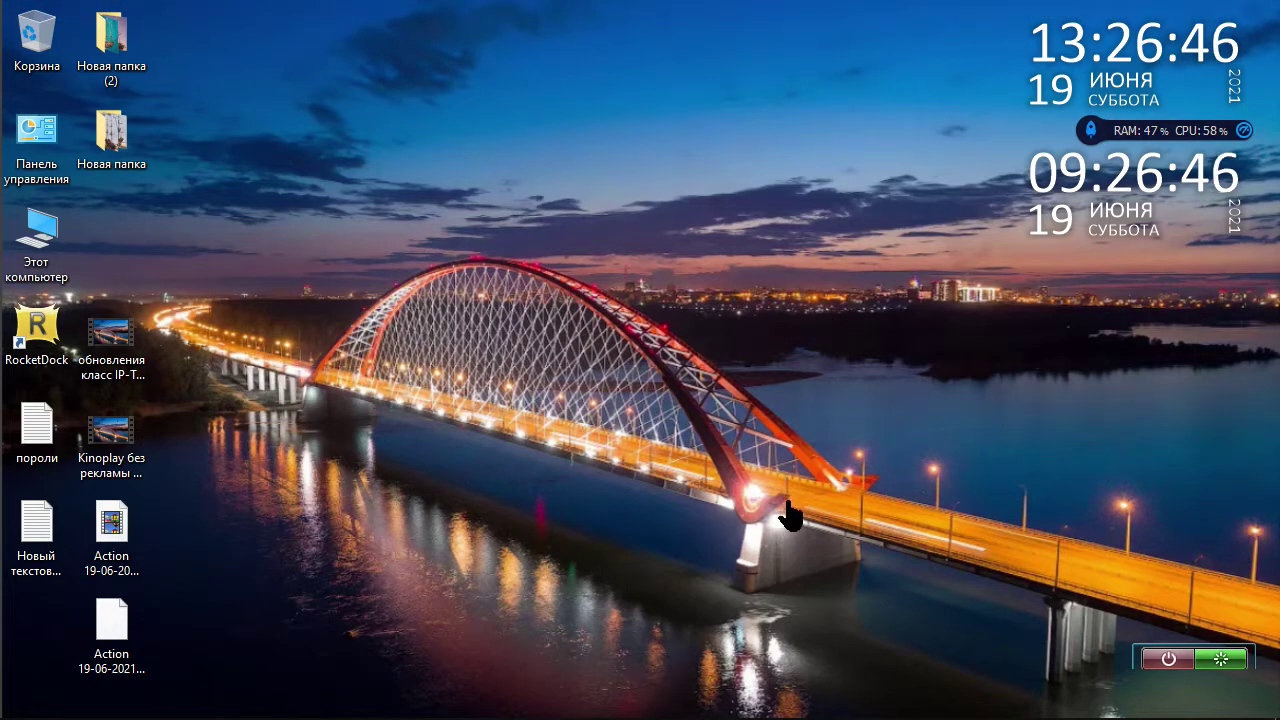
Reopen the settings from the dock and look through the Общие, Значки and Положение options
{"action": "mouse_move", "coordinate": [637, 15]}
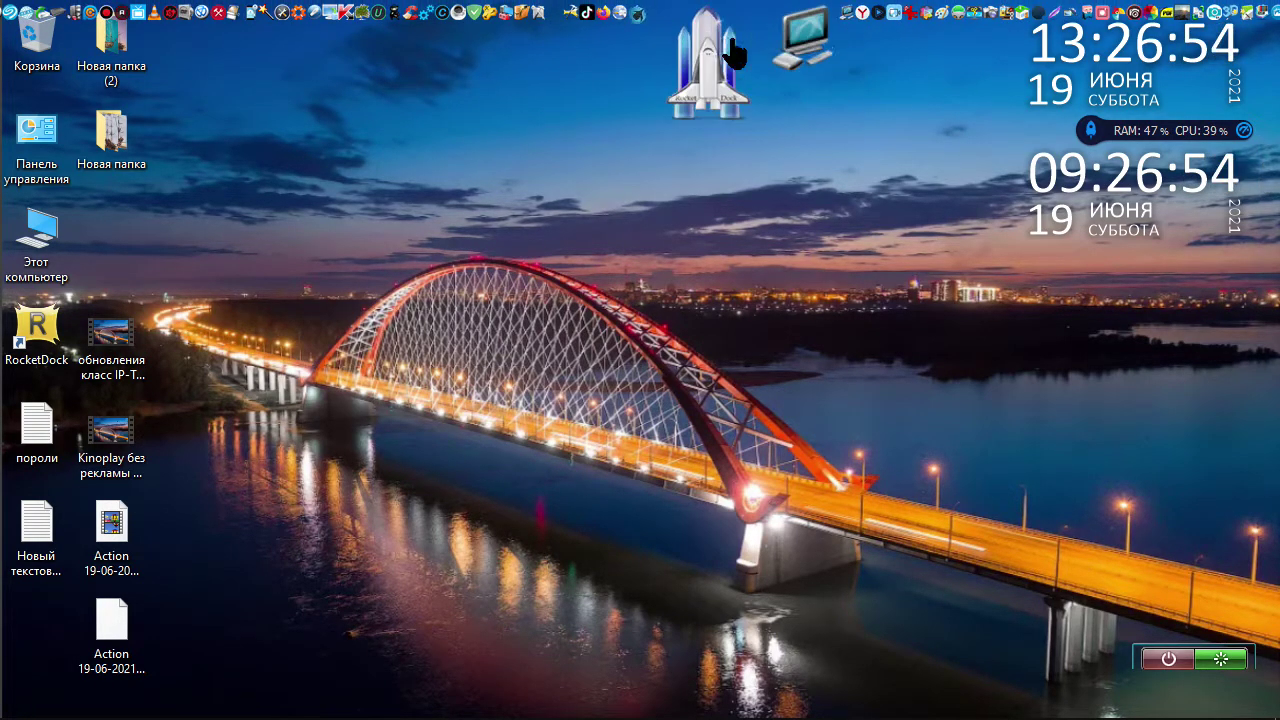
{"action": "left_click", "coordinate": [651, 70]}
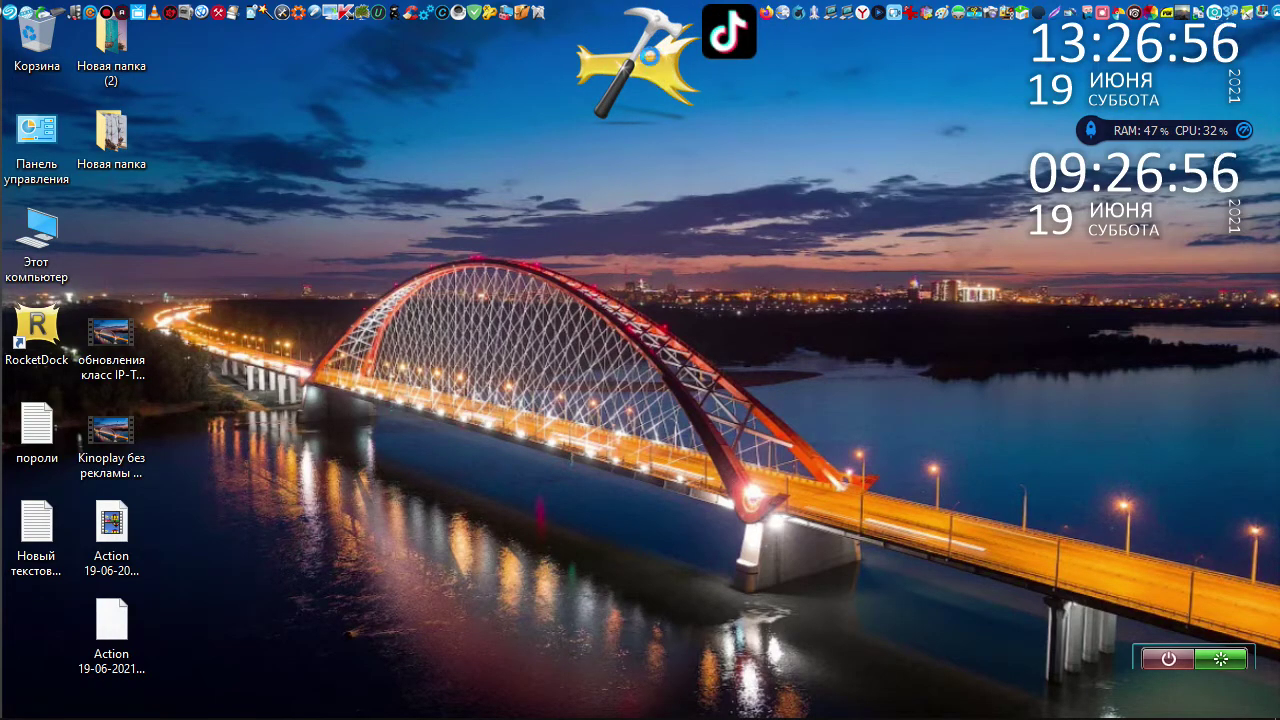
{"action": "left_click", "coordinate": [444, 190]}
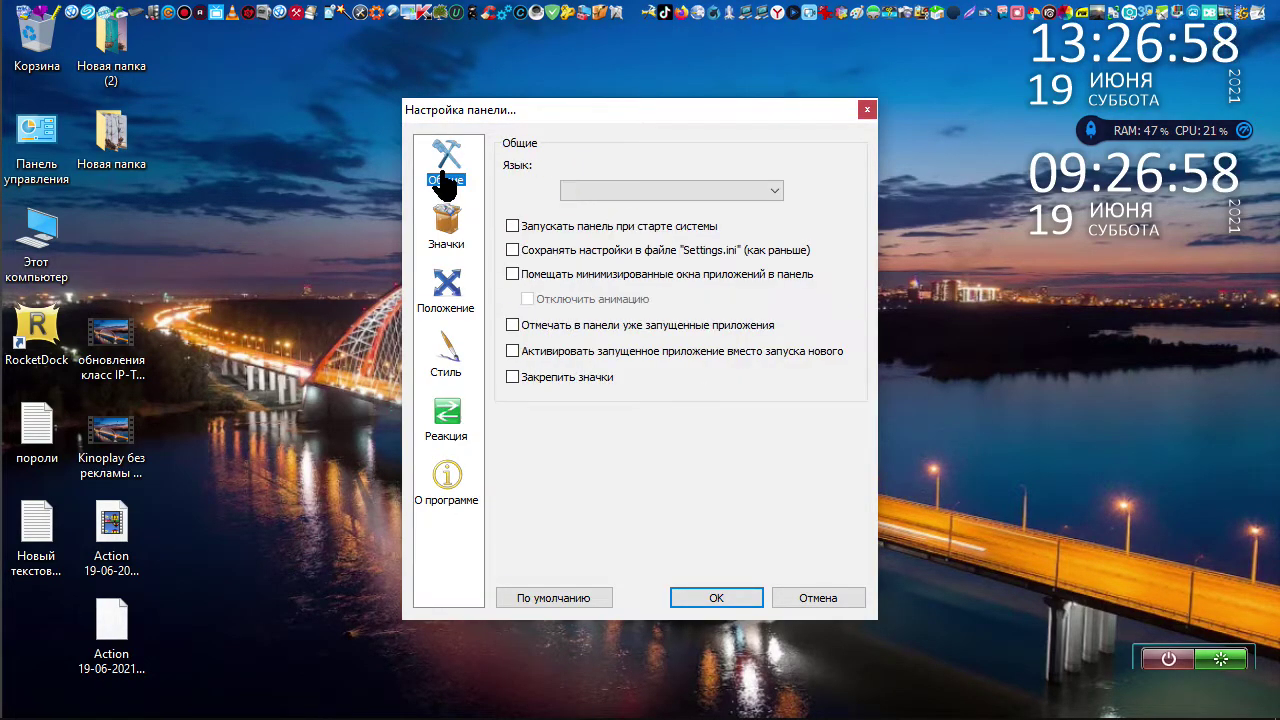
{"action": "left_click", "coordinate": [446, 218]}
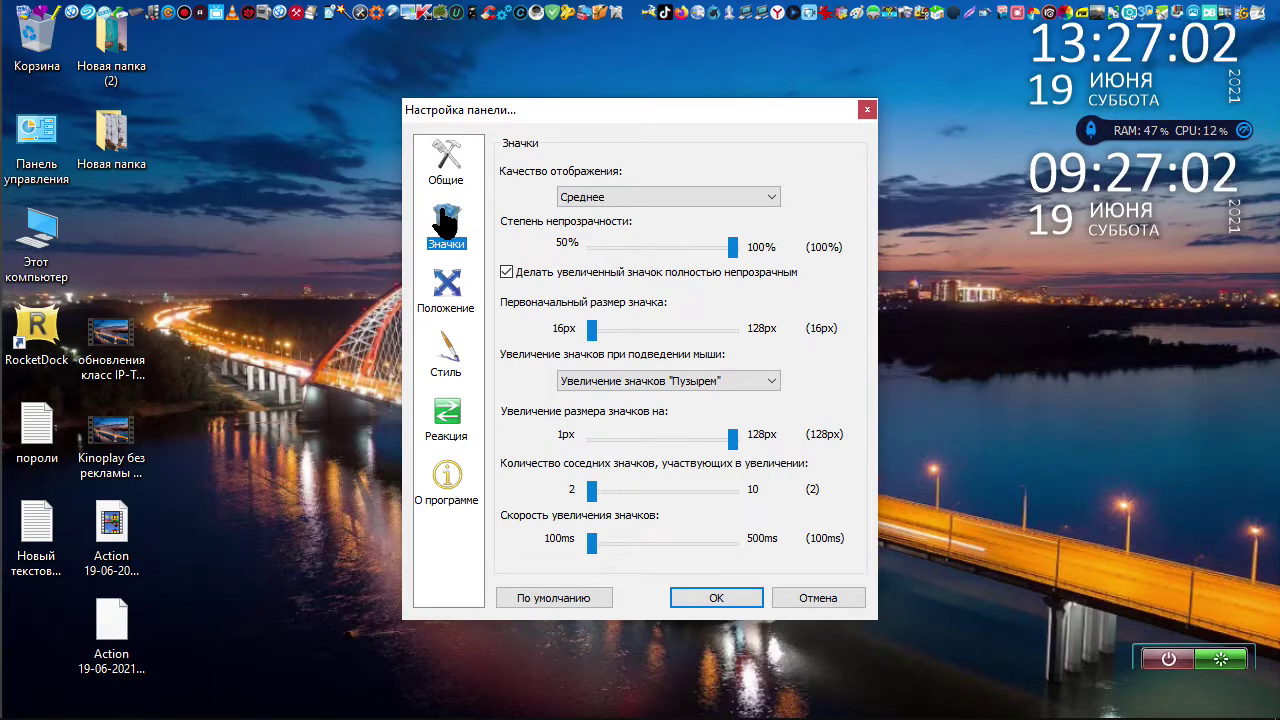
{"action": "left_click", "coordinate": [446, 287]}
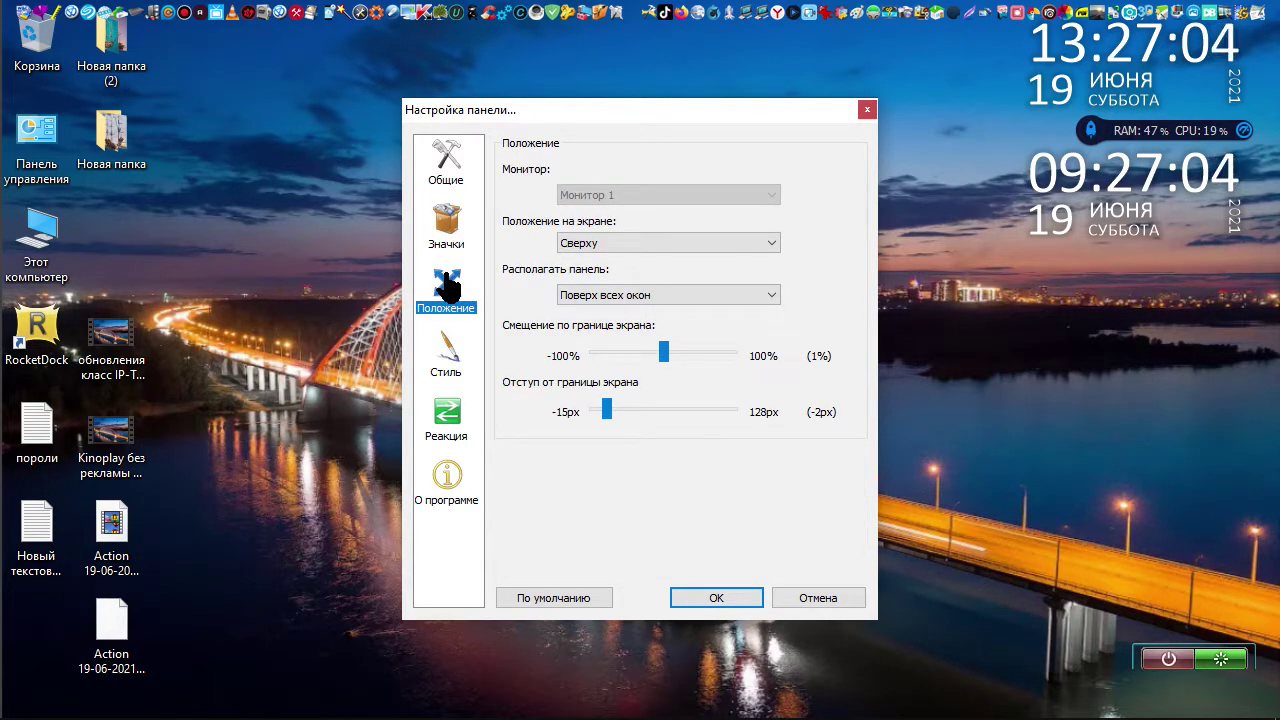
Try the "Как обычное окно" layering option for the dock and set it back to "Поверх всех окон"
{"action": "left_click", "coordinate": [776, 295]}
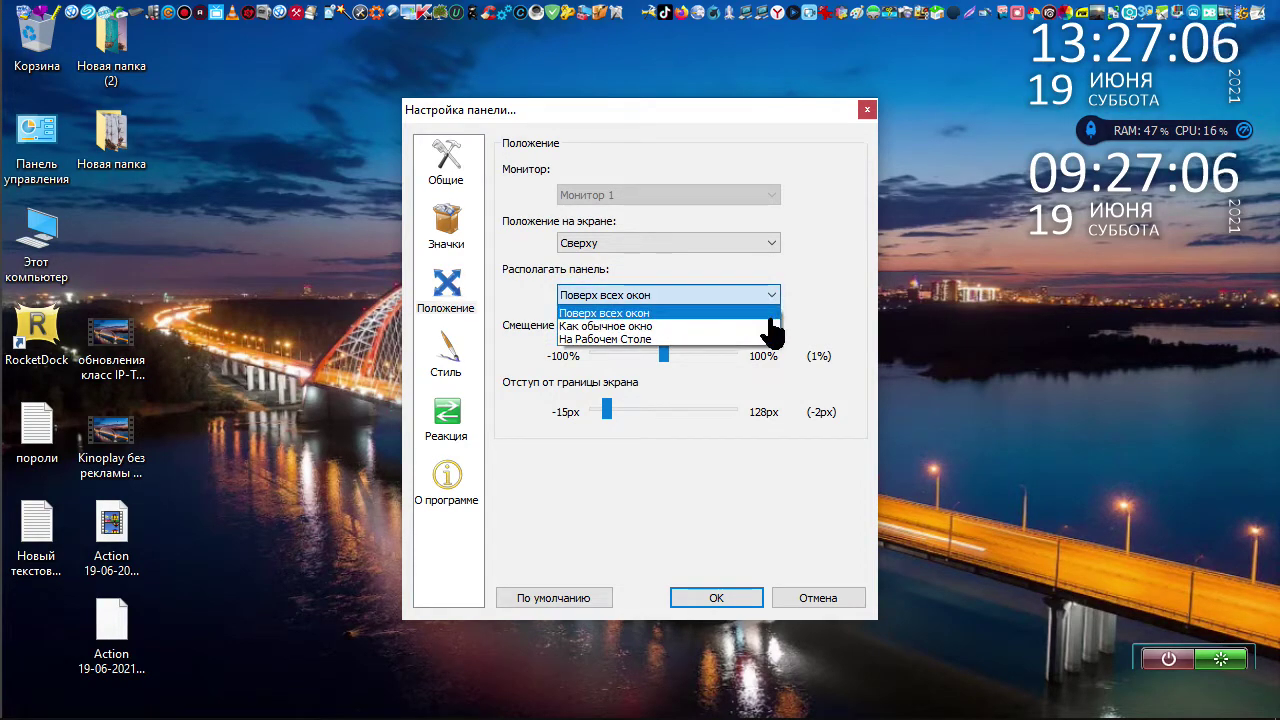
{"action": "left_click", "coordinate": [771, 326]}
{"action": "left_click", "coordinate": [774, 296]}
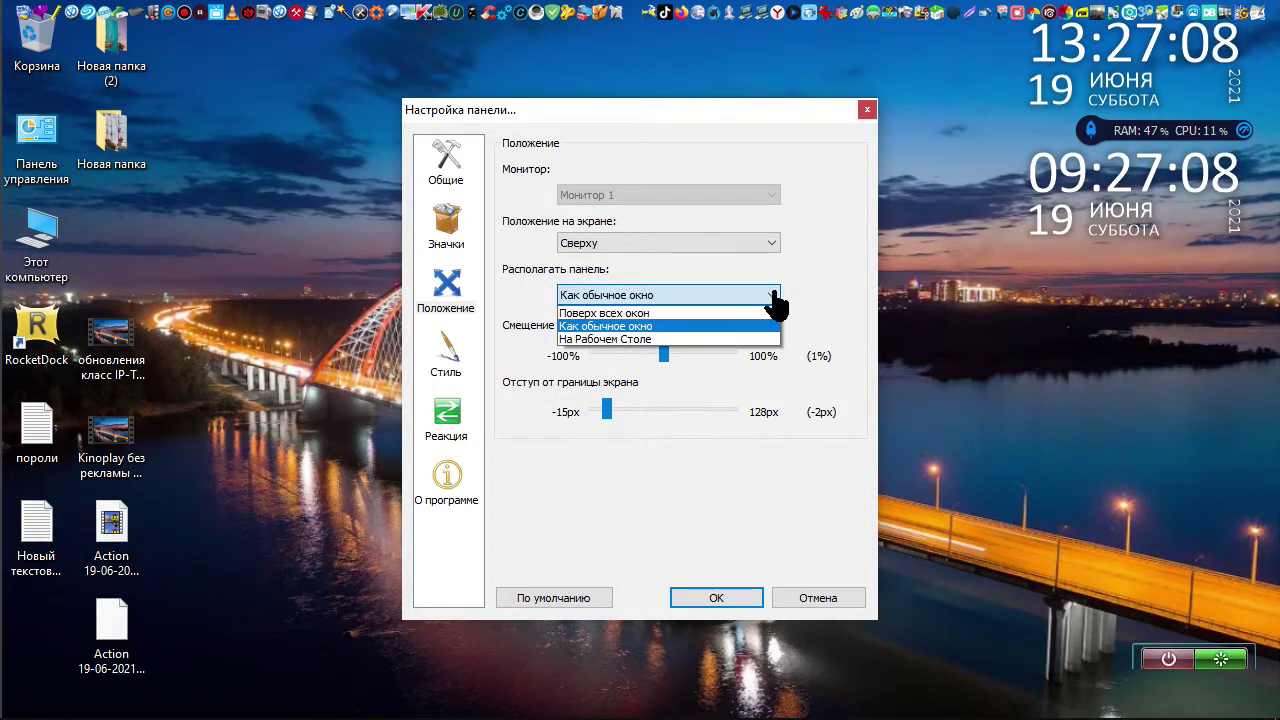
{"action": "left_click", "coordinate": [765, 313]}
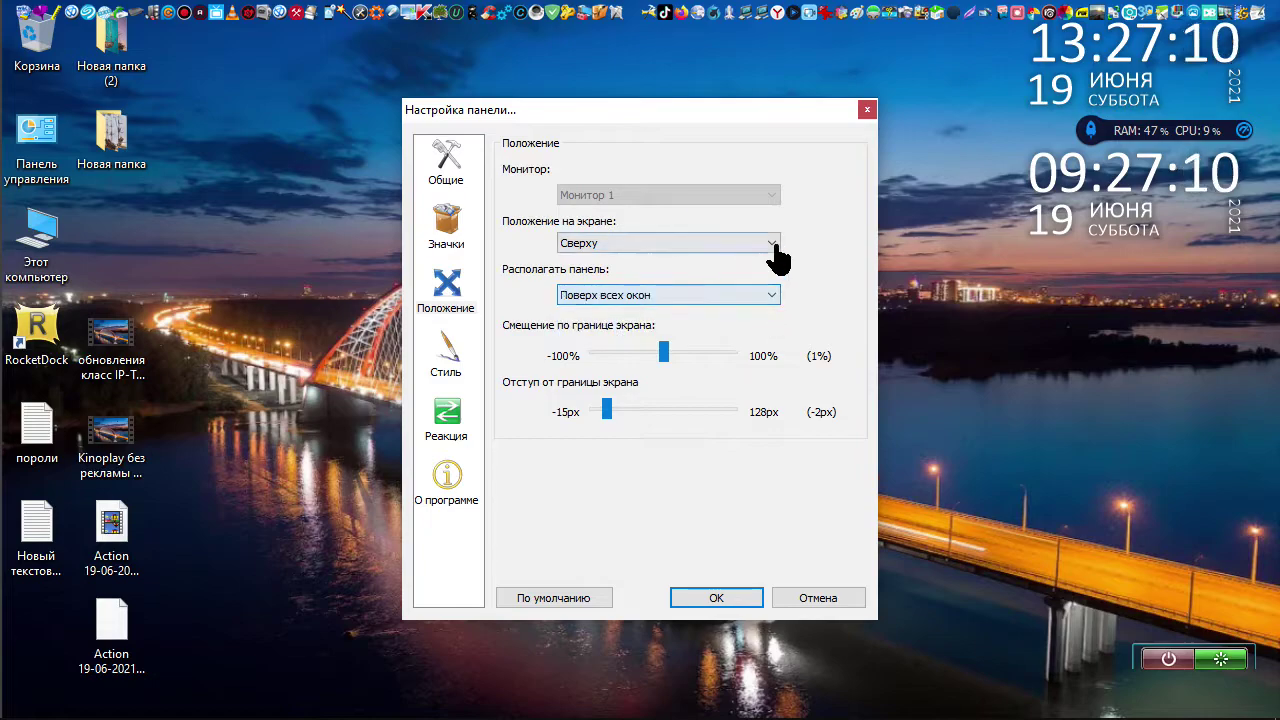
Try the dock's Внизу, Слева and Справа screen positions and set it back to Сверху
{"action": "left_click", "coordinate": [771, 243]}
{"action": "left_click", "coordinate": [769, 273]}
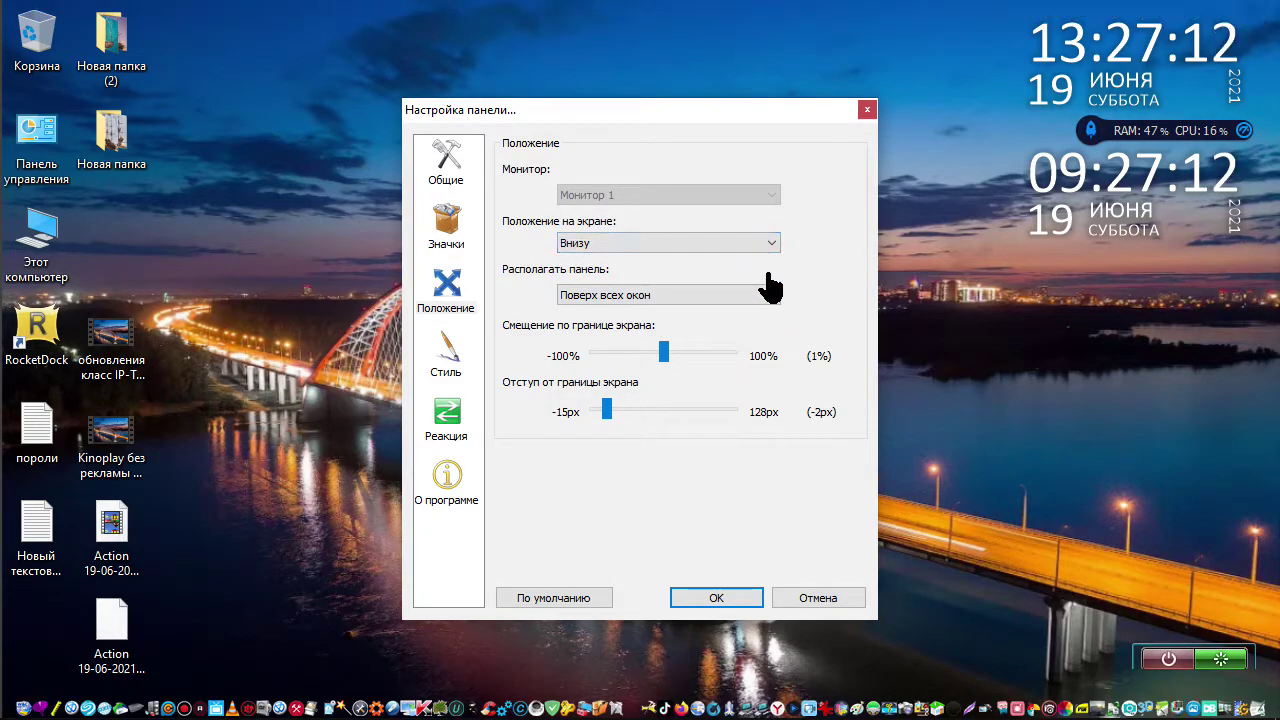
{"action": "left_click", "coordinate": [771, 246]}
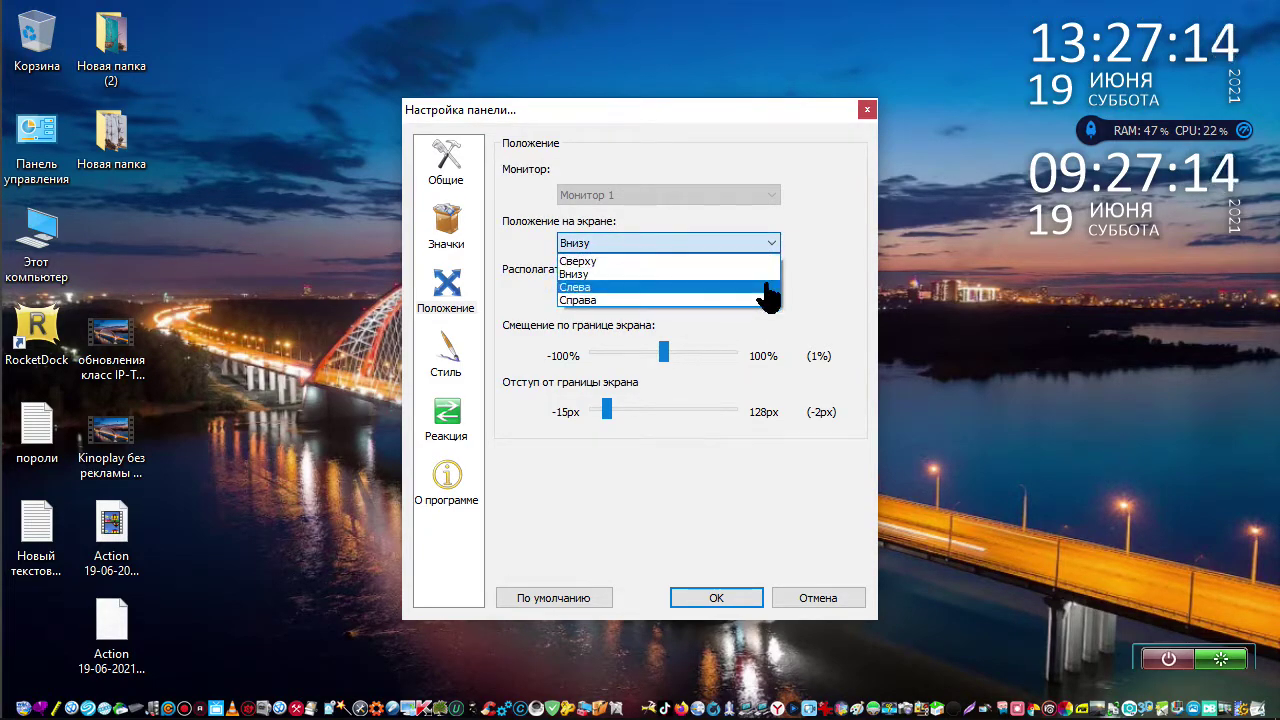
{"action": "left_click", "coordinate": [771, 290]}
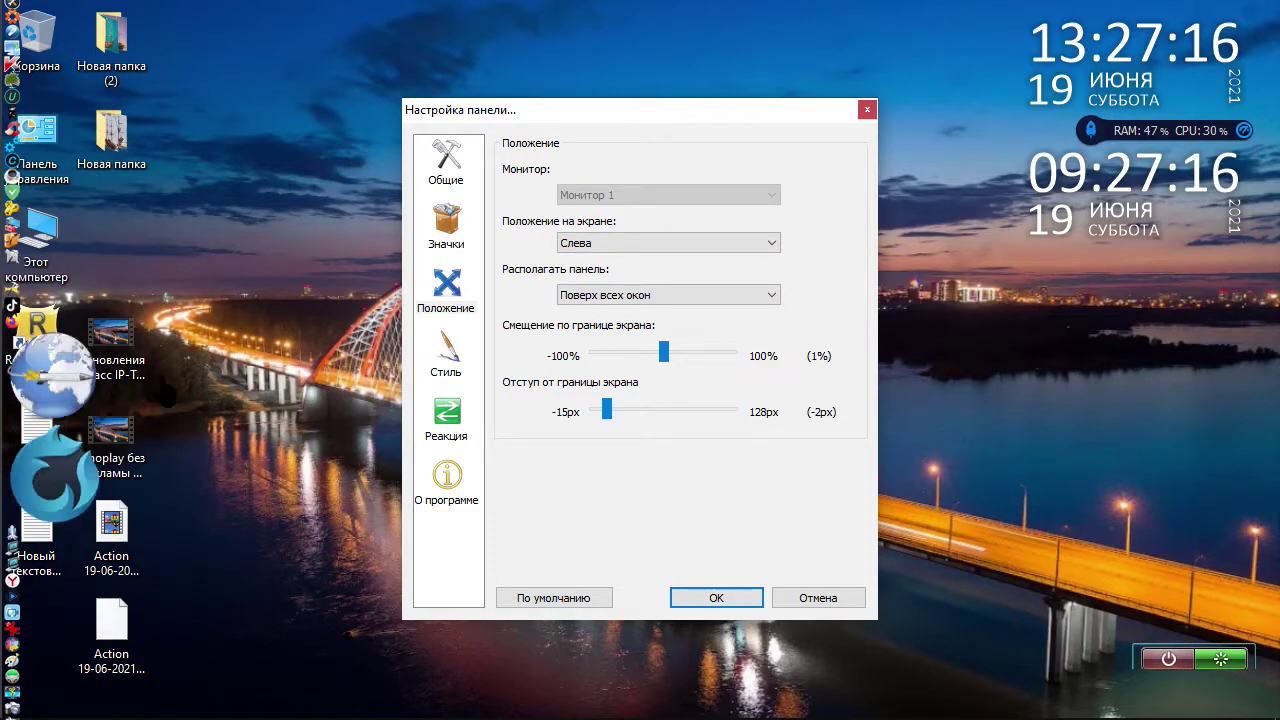
{"action": "left_click", "coordinate": [775, 245]}
{"action": "left_click", "coordinate": [766, 303]}
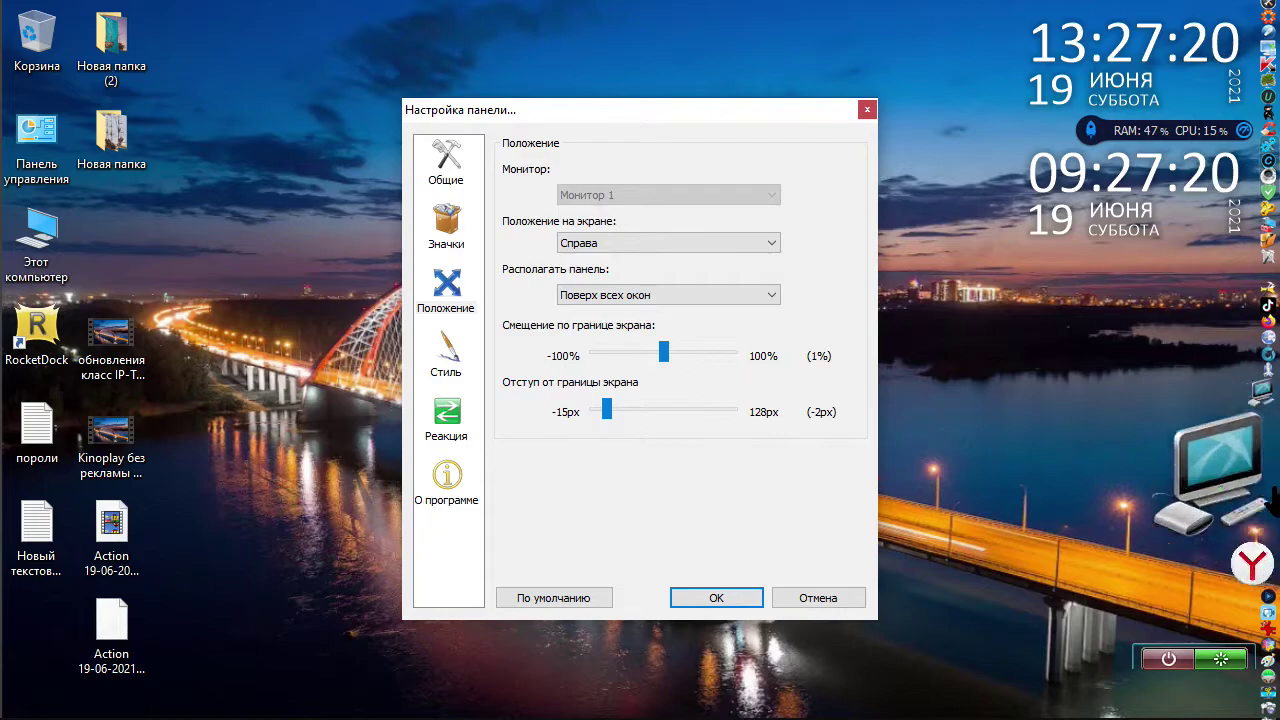
{"action": "left_click", "coordinate": [770, 246]}
{"action": "left_click", "coordinate": [766, 261]}
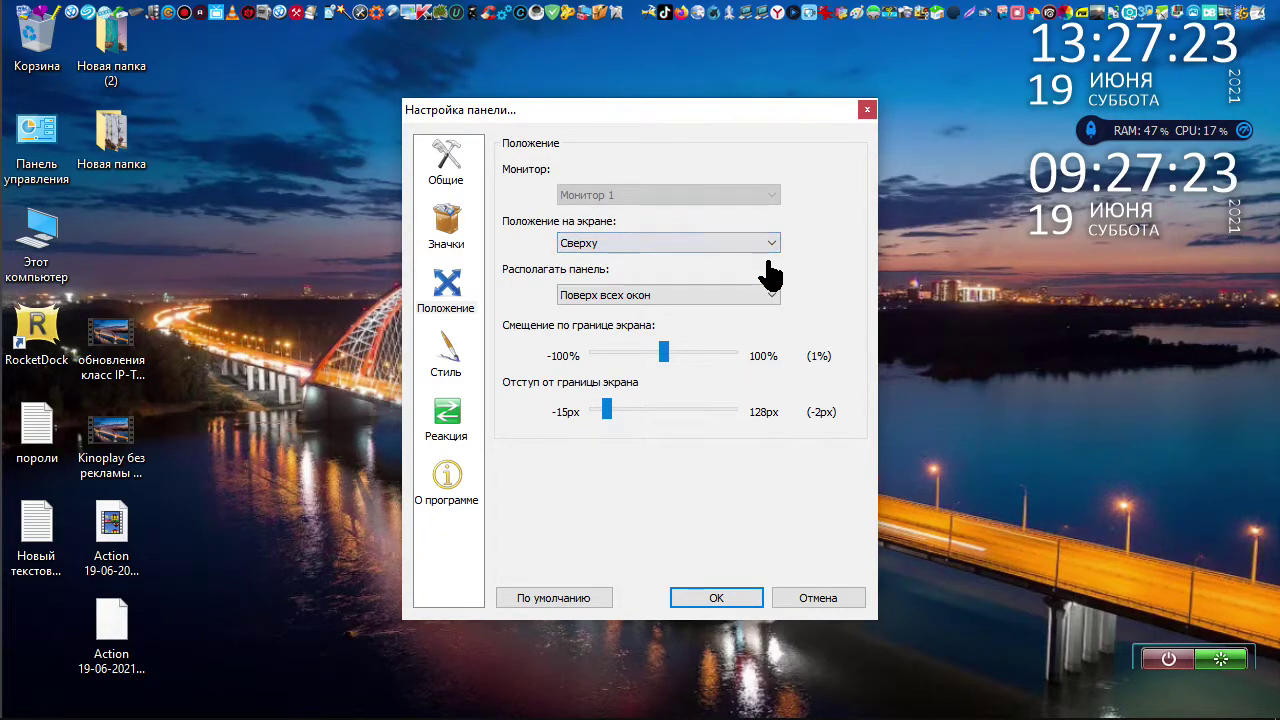
Confirm the dock settings and bring the auto-hidden taskbar and dock into view
{"action": "left_click", "coordinate": [751, 596]}
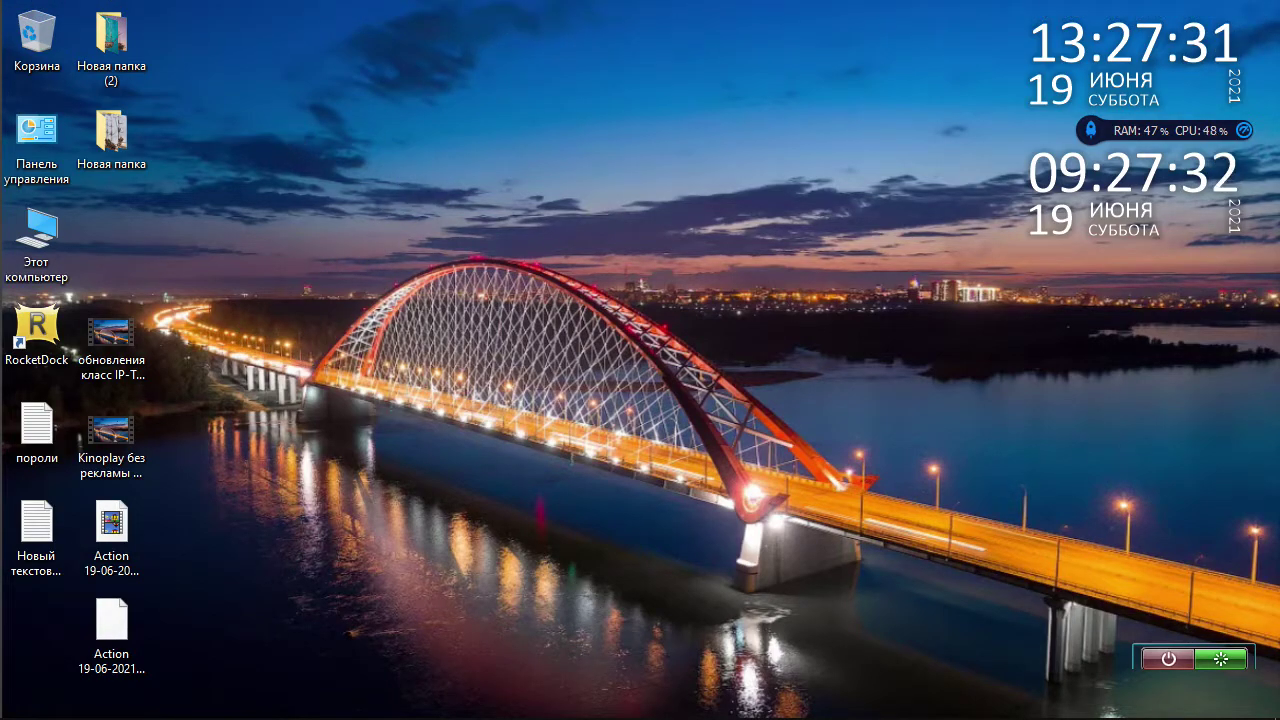
{"action": "mouse_move", "coordinate": [269, 718]}
{"action": "mouse_move", "coordinate": [743, 10]}
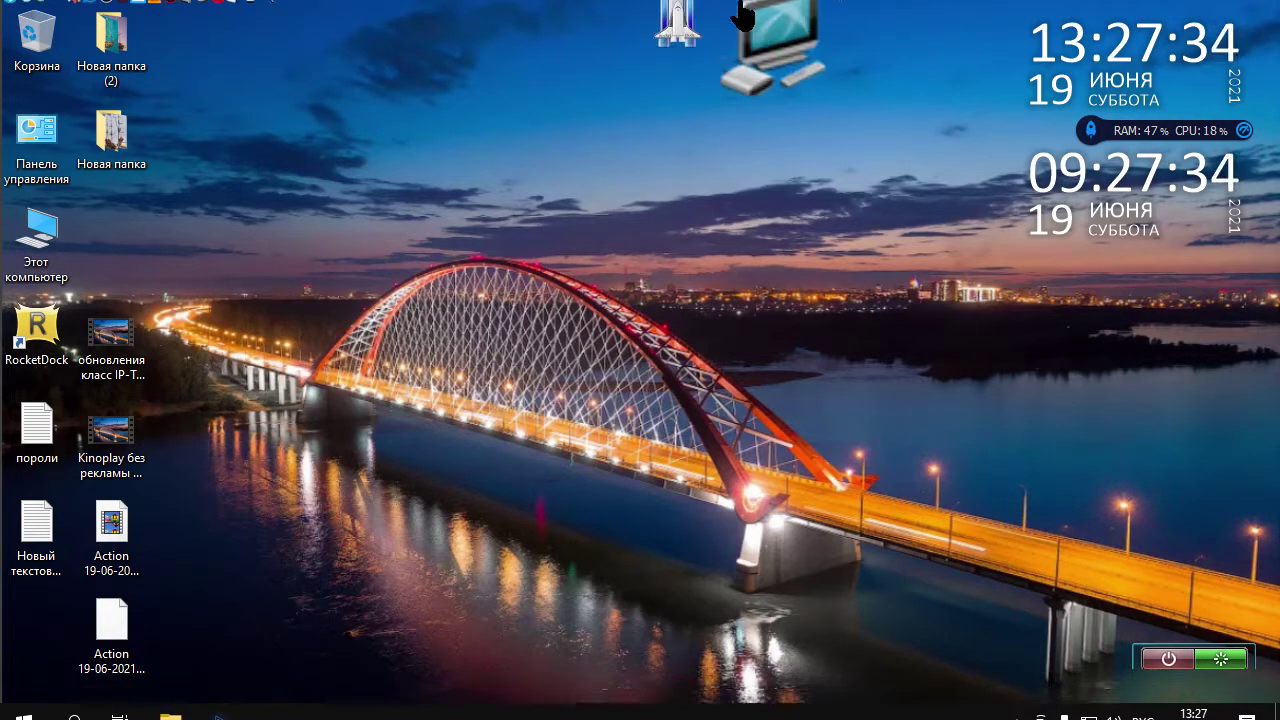